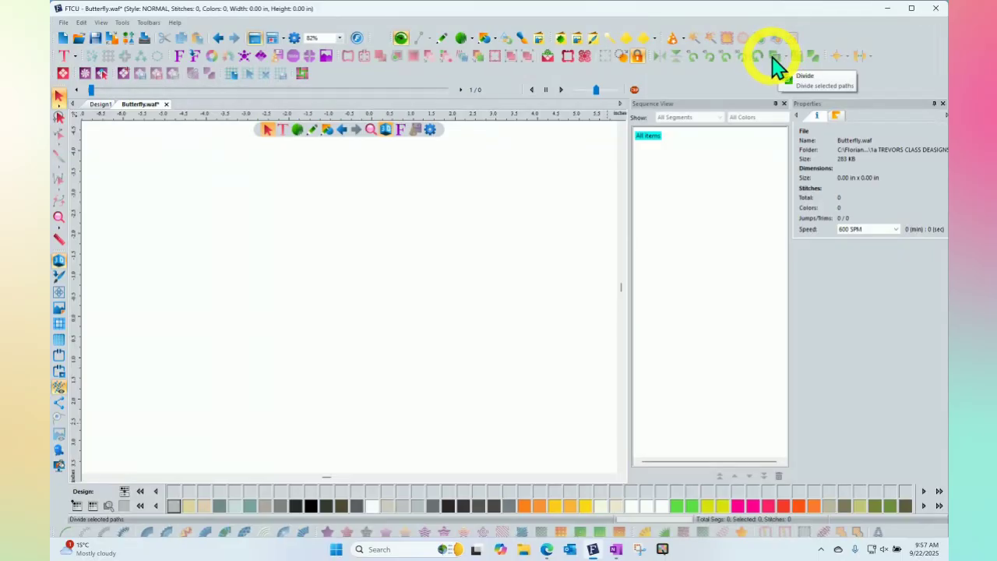
- Draw a 4.04 × 2.39 in rectangle left of the canvas centre
click(486, 40)
click(483, 55)
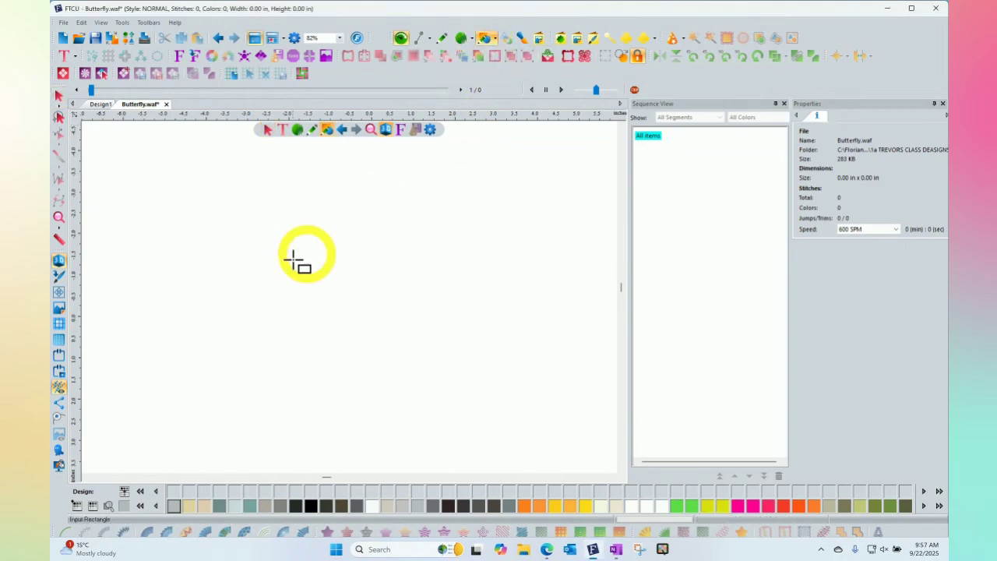
drag(238, 212, 406, 314)
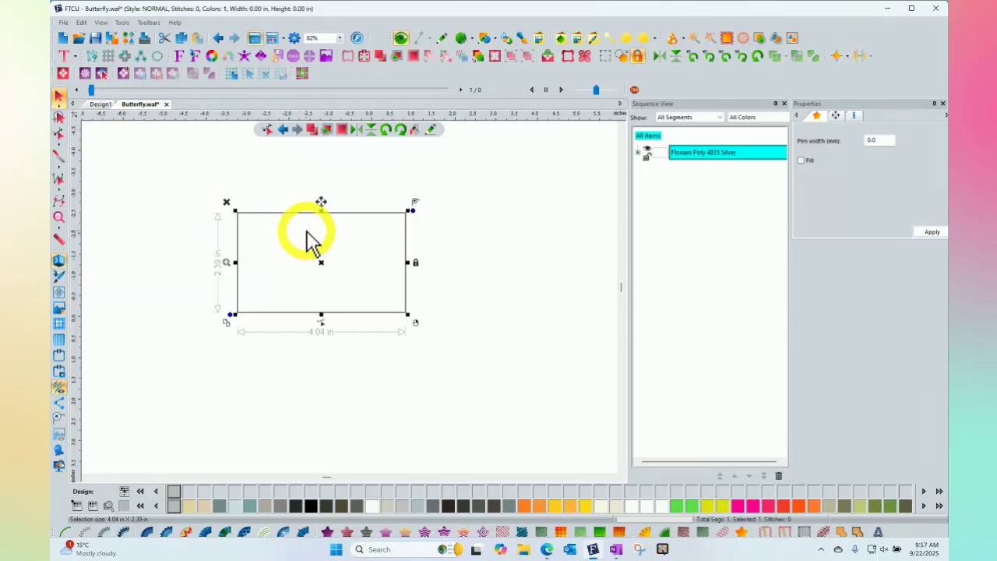
- Draw a tall 2.97 × 4.29 in ellipse overlapping the rectangle's right side
click(489, 41)
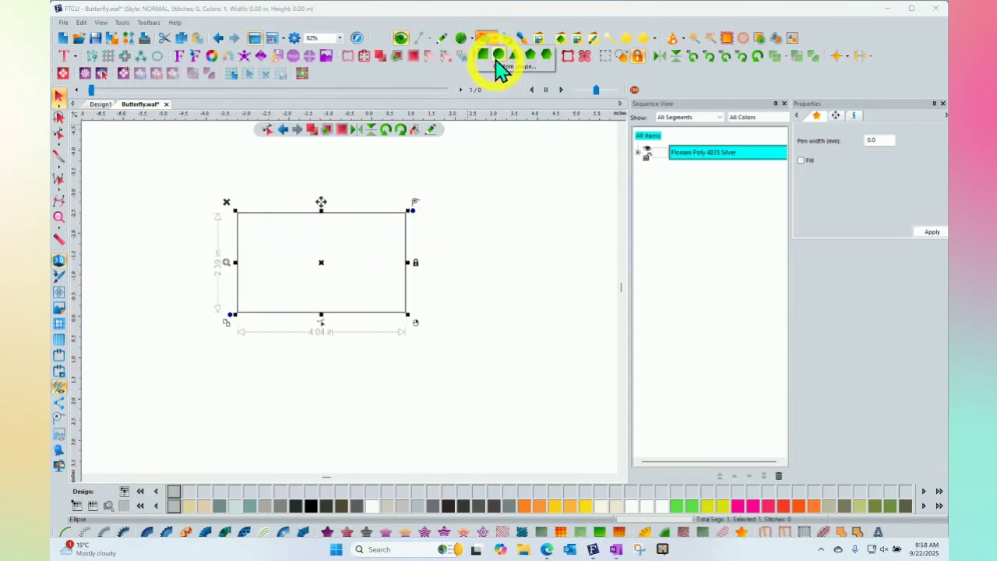
click(484, 55)
drag(358, 185, 482, 364)
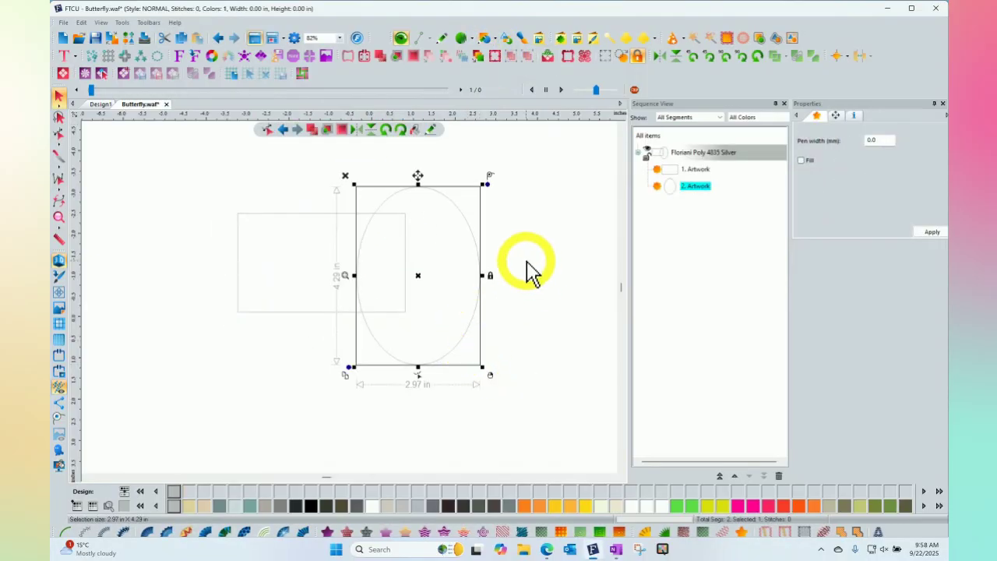
- Select the rectangle and ellipse through the thread colour group and open the path-operations flyout
click(210, 197)
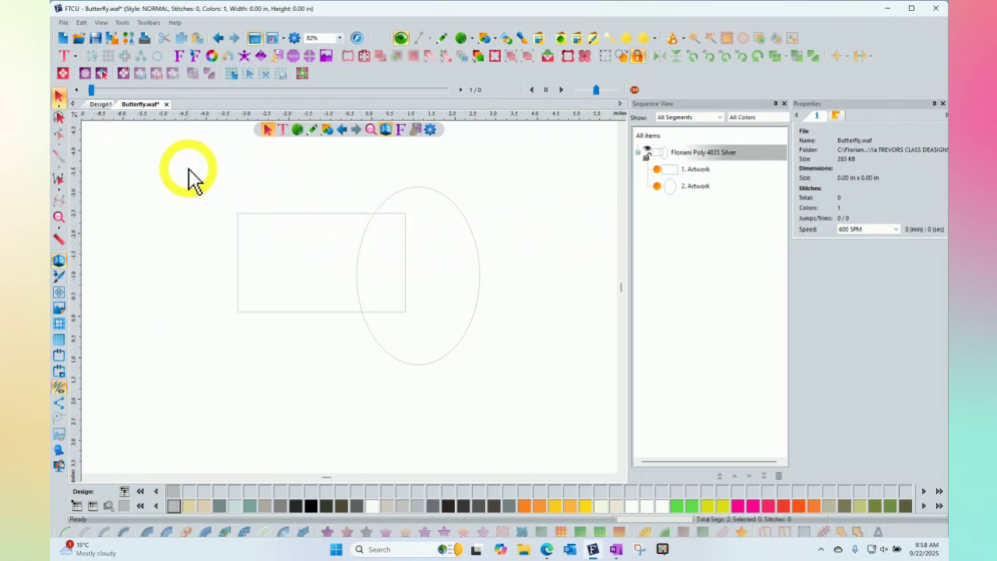
drag(187, 167, 545, 423)
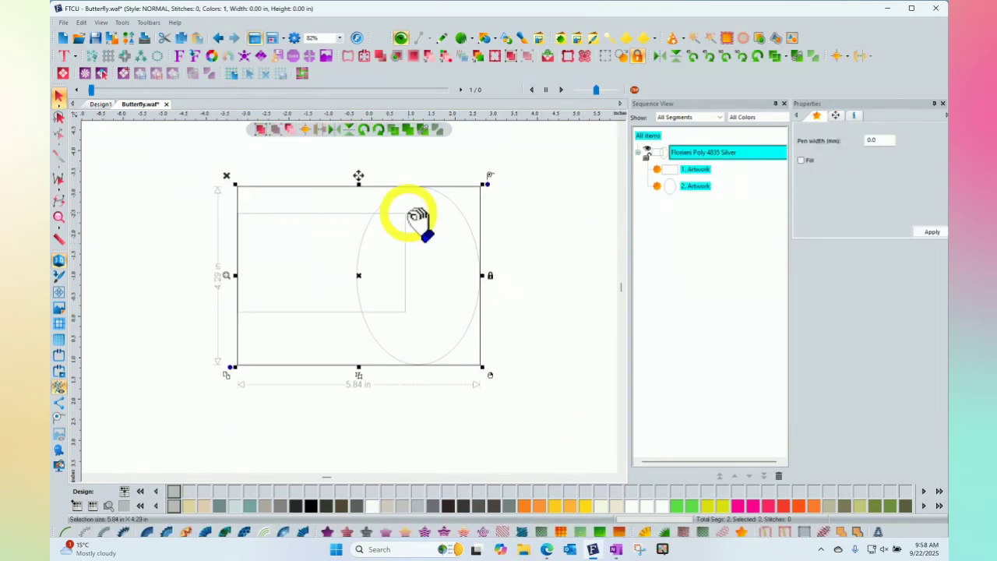
click(148, 201)
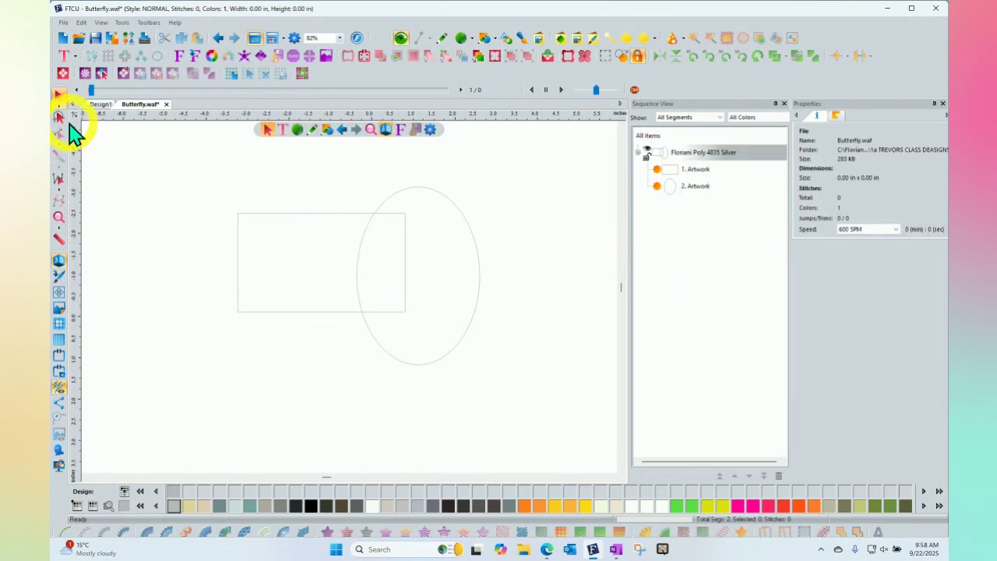
drag(203, 161, 534, 397)
click(546, 268)
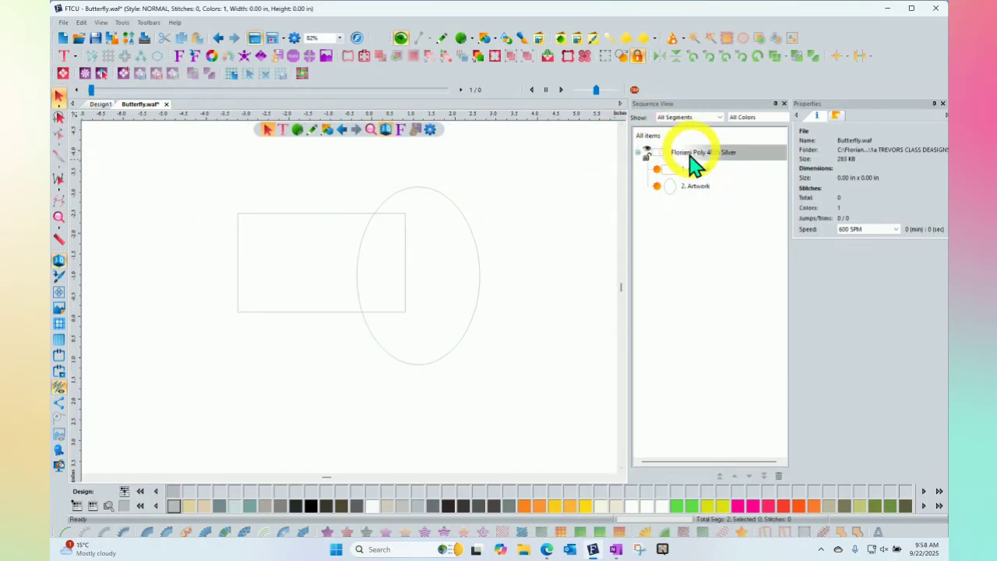
click(689, 159)
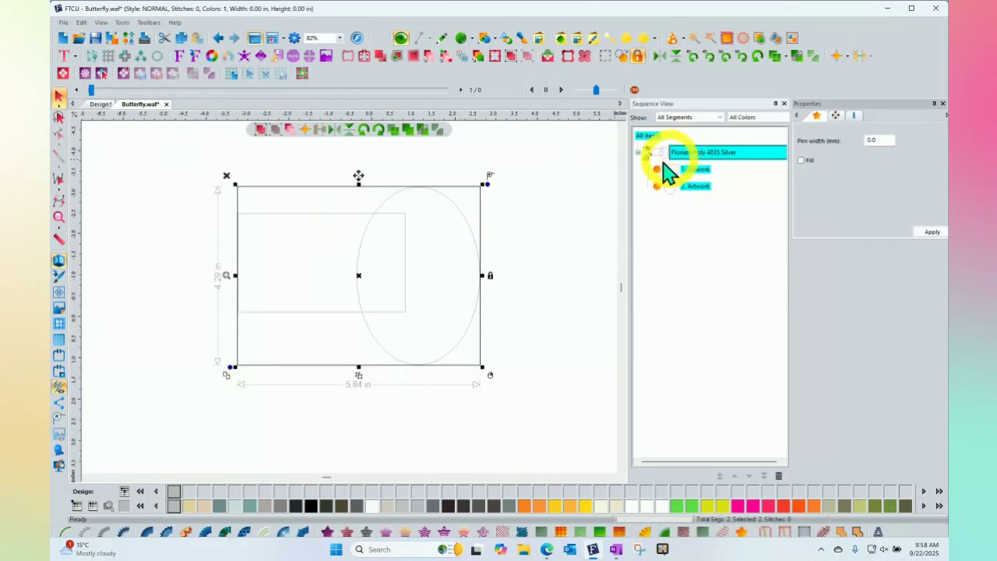
click(787, 59)
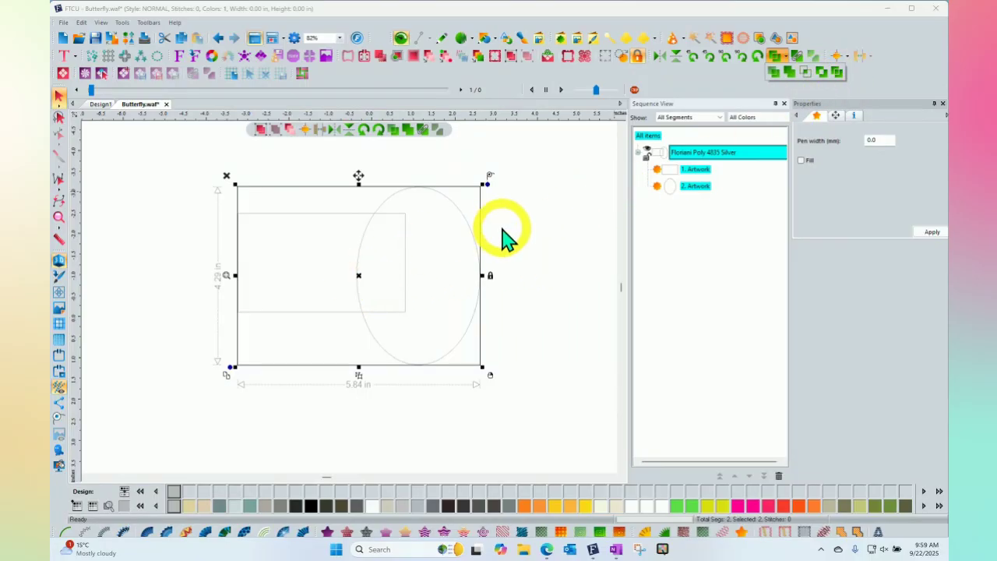
- Nudge the ellipse slightly higher and the rectangle slightly left, keeping them overlapping
click(514, 218)
click(462, 210)
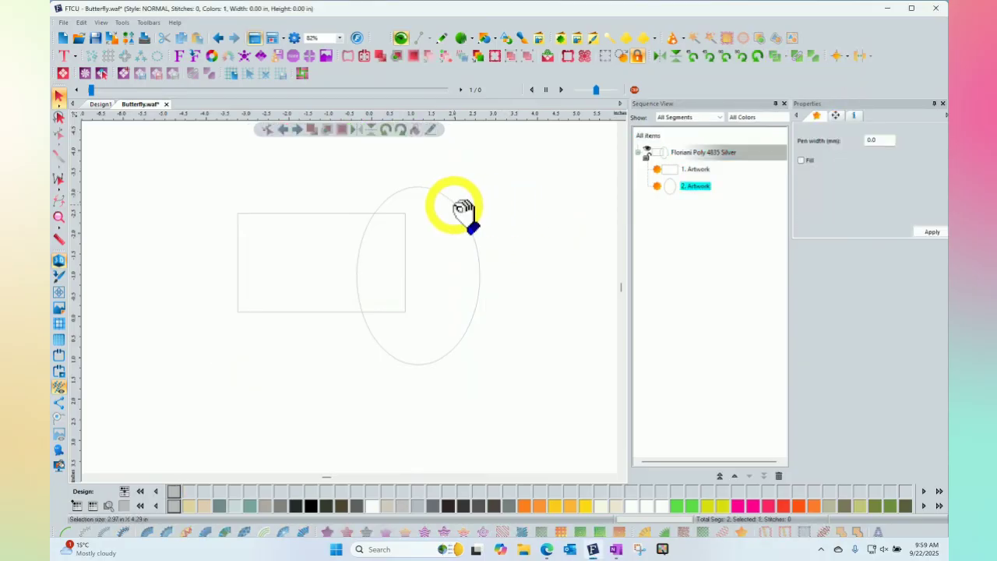
mouse_move(463, 210)
mouse_down()
mouse_move(474, 215)
mouse_move(472, 195)
mouse_move(459, 203)
mouse_up()
mouse_move(293, 216)
mouse_down()
mouse_move(290, 236)
mouse_move(289, 216)
mouse_up()
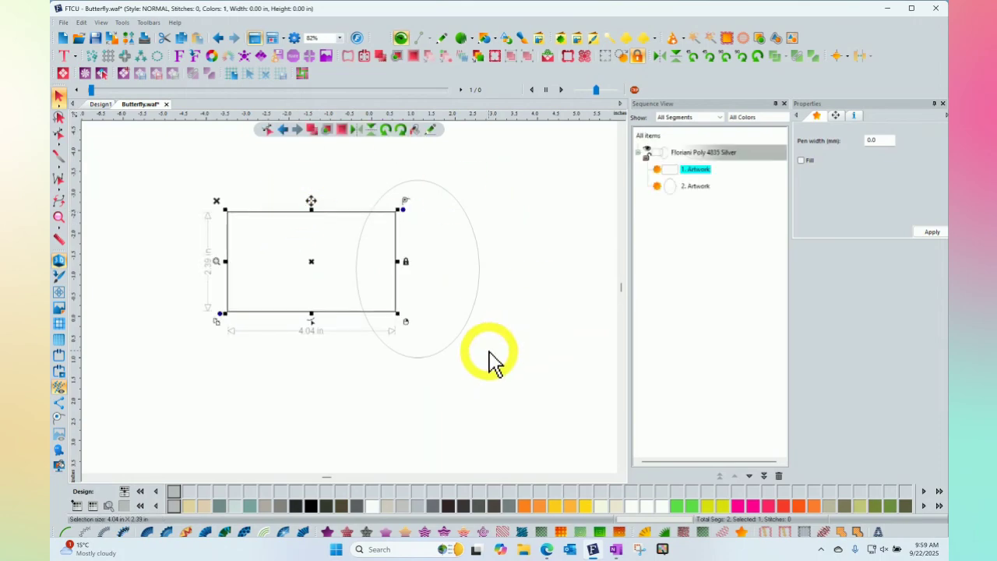
- Split both shapes with the first path operation, check the pieces, then undo it
drag(191, 160, 521, 418)
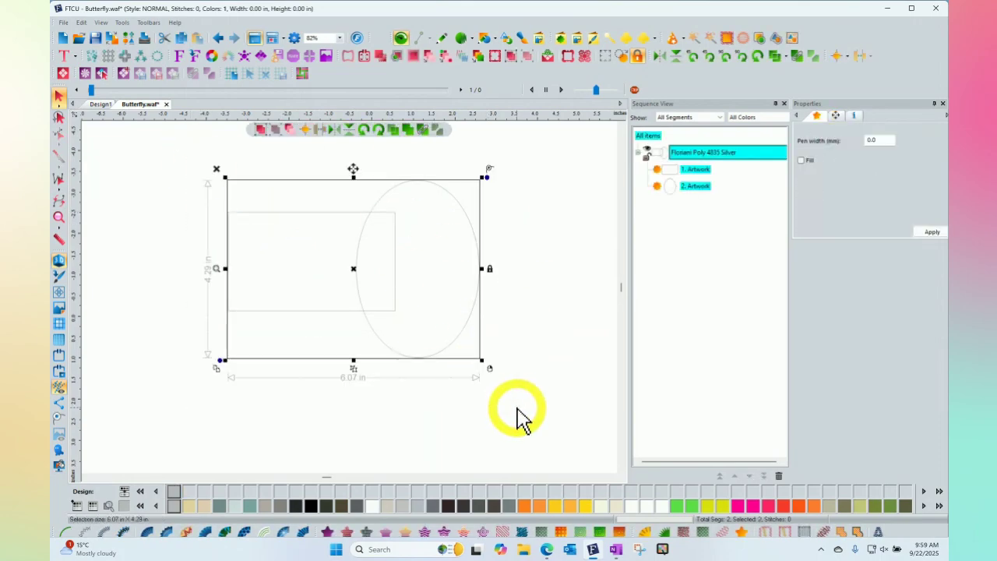
click(777, 55)
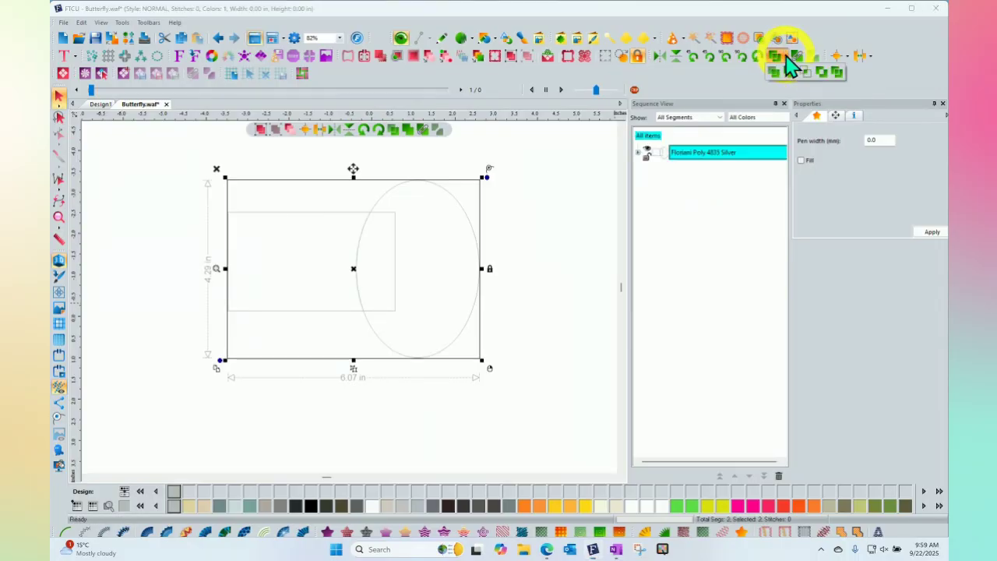
click(783, 58)
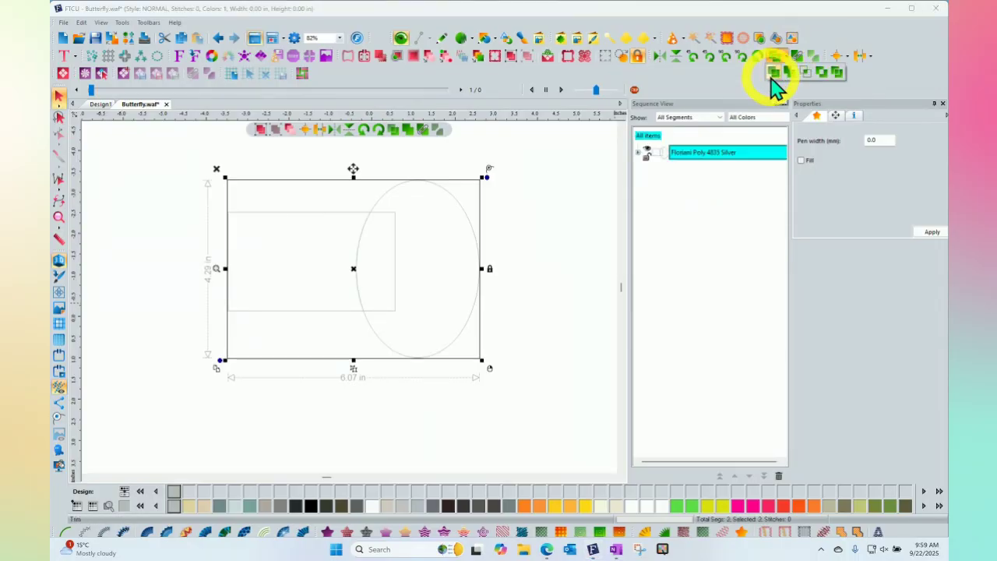
click(773, 73)
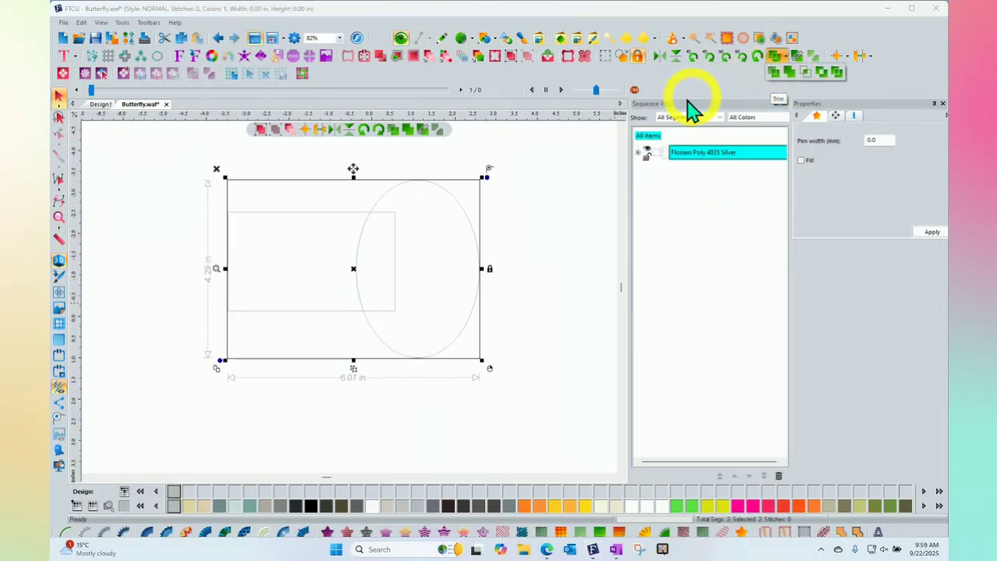
click(640, 160)
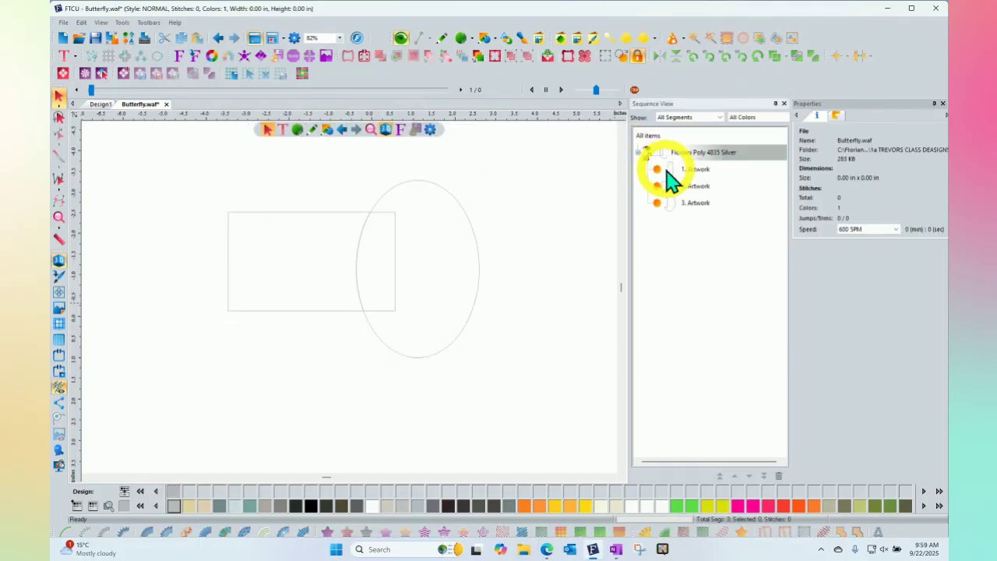
click(219, 47)
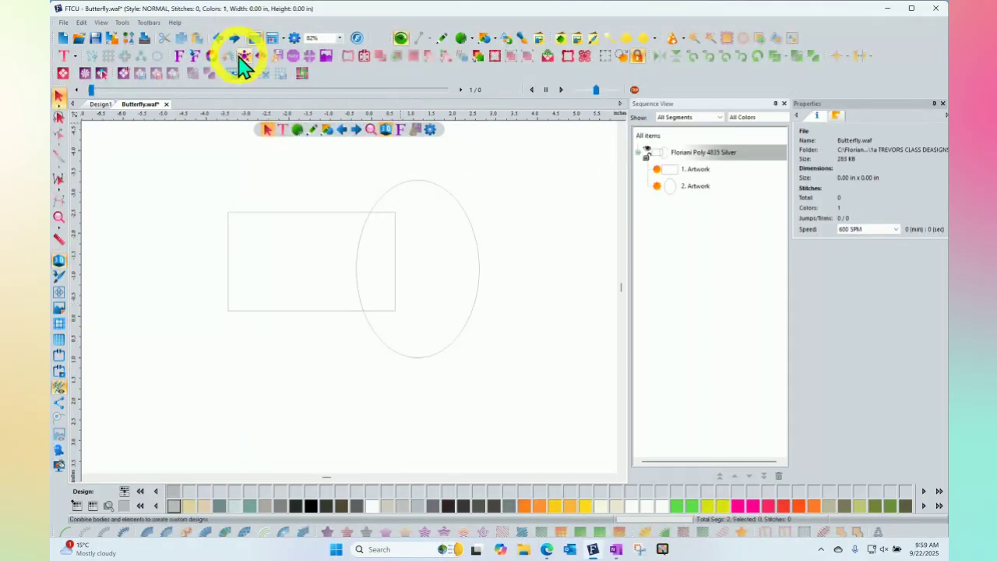
- Trial-trim the rectangle against the ellipse, inspect the pieces, then undo to the full rectangle
drag(181, 161, 534, 413)
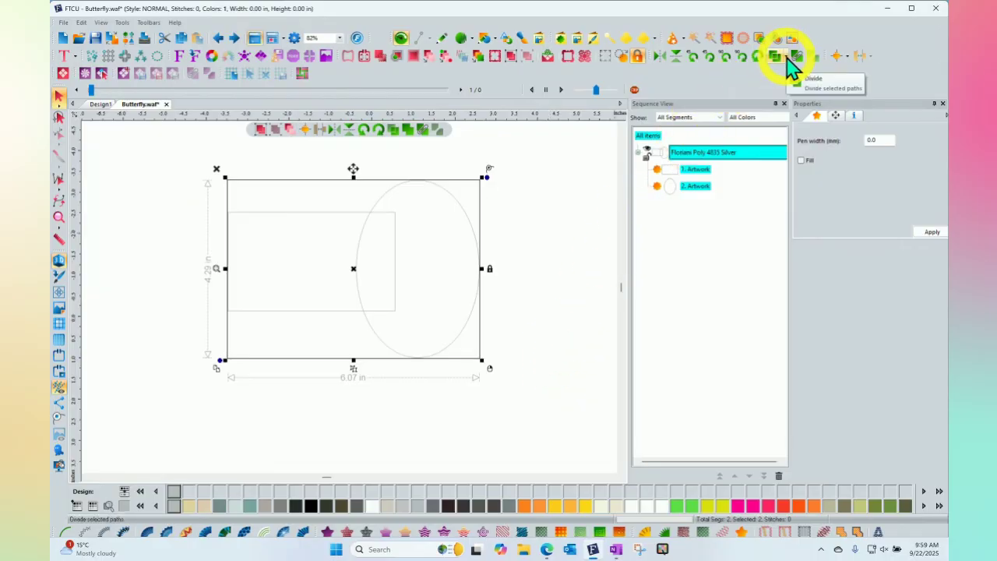
click(788, 62)
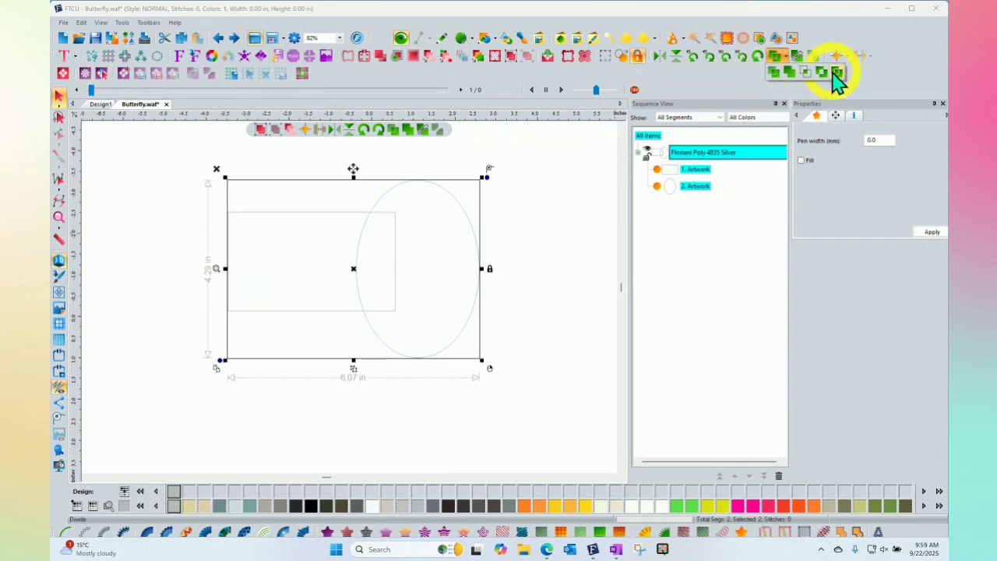
click(774, 74)
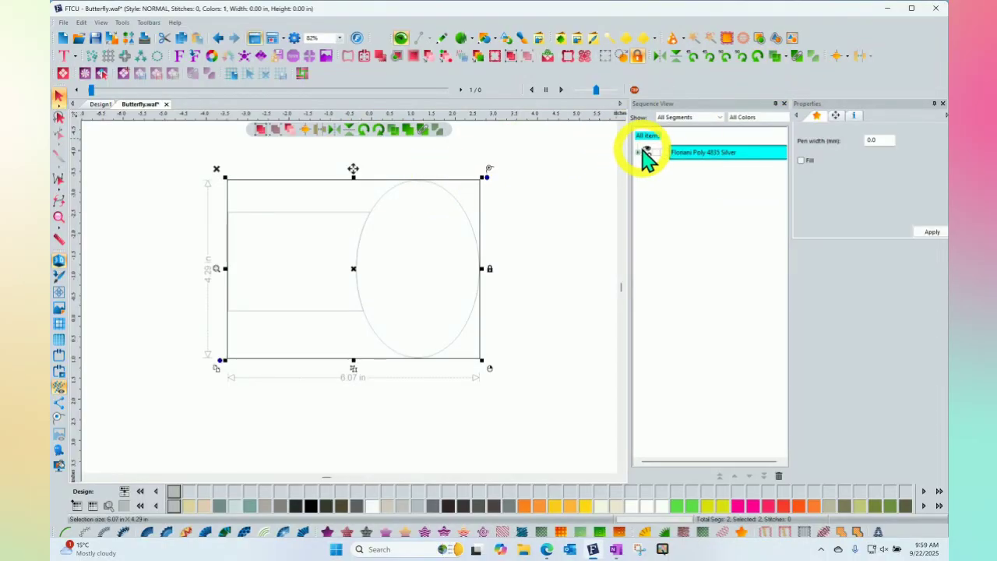
click(637, 153)
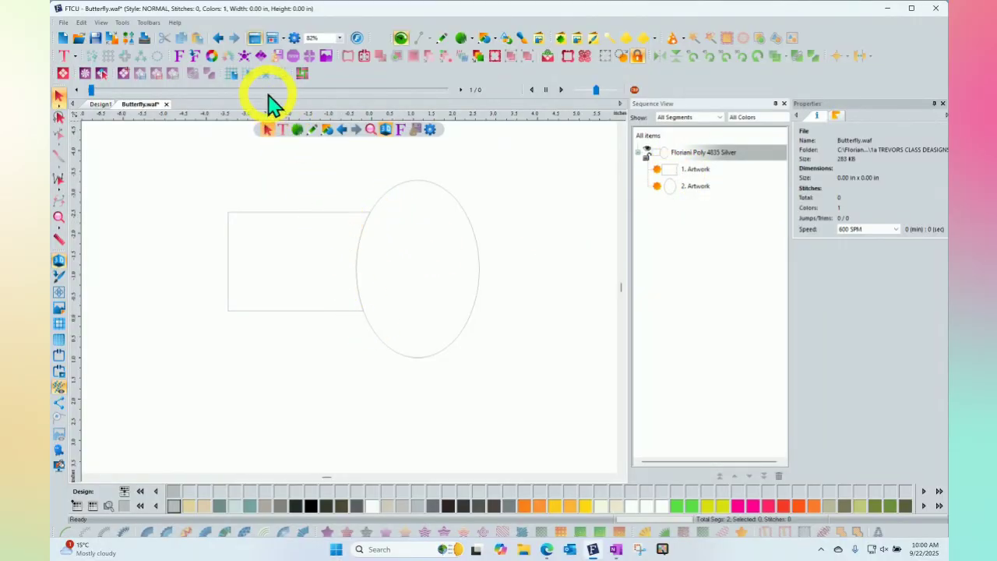
click(217, 37)
click(217, 39)
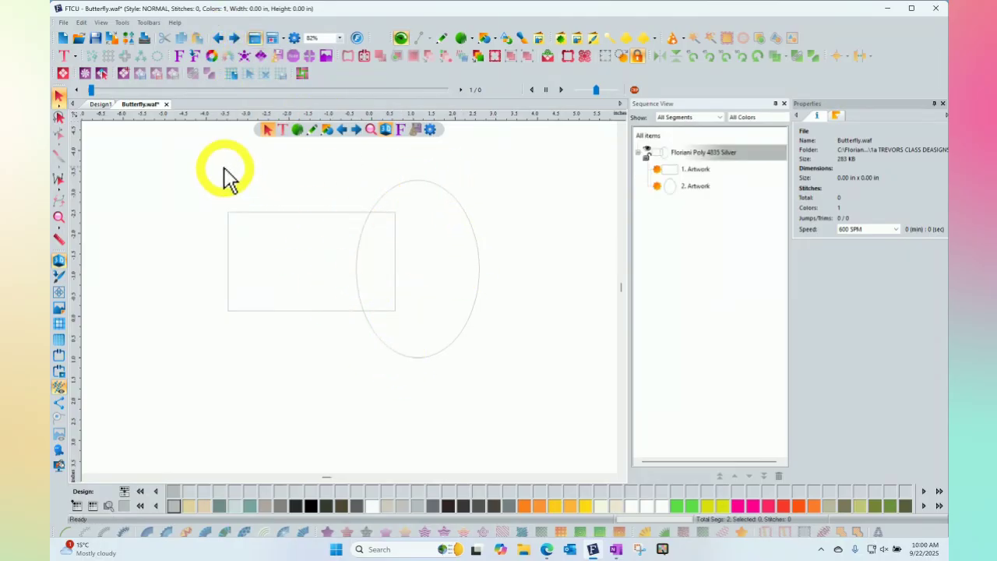
- Trim the rectangle again and drag the 3.44 in piece left to show the curved cut
drag(204, 152, 514, 414)
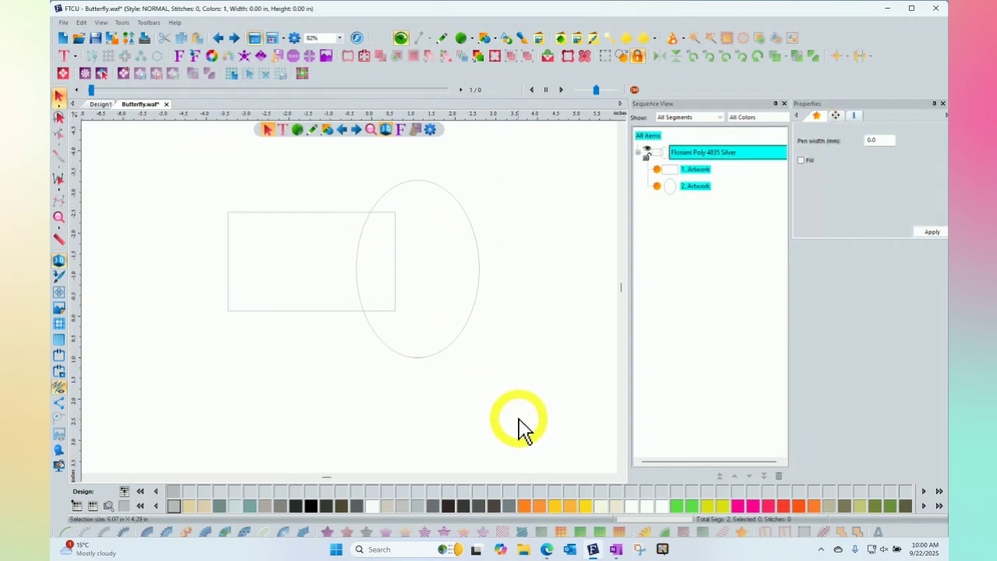
click(777, 59)
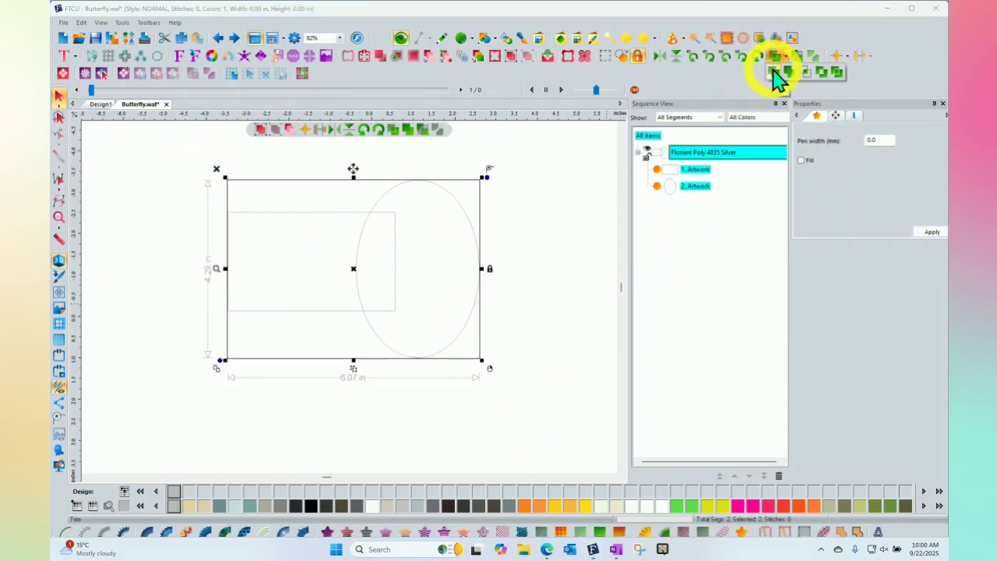
click(774, 71)
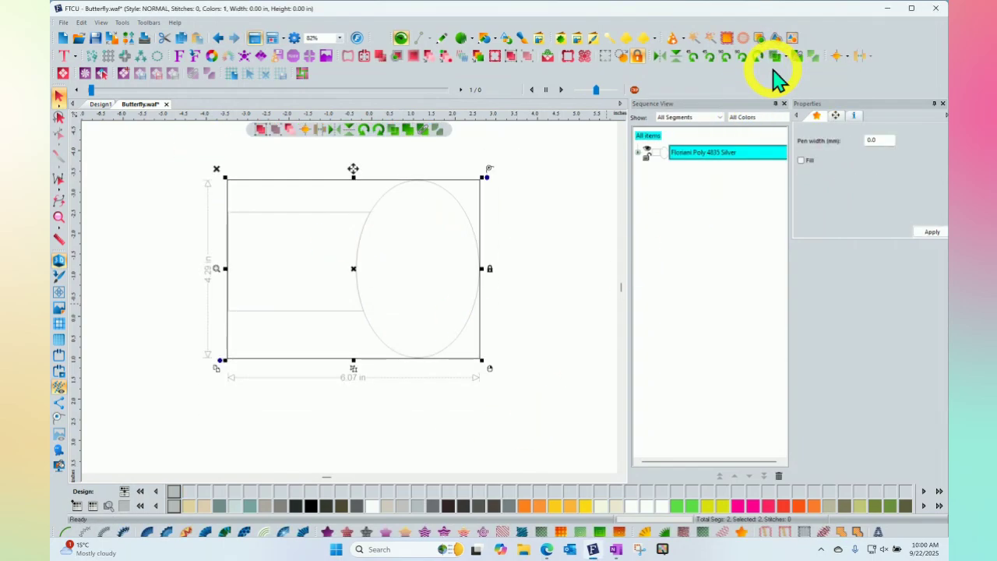
click(569, 219)
drag(326, 212, 285, 217)
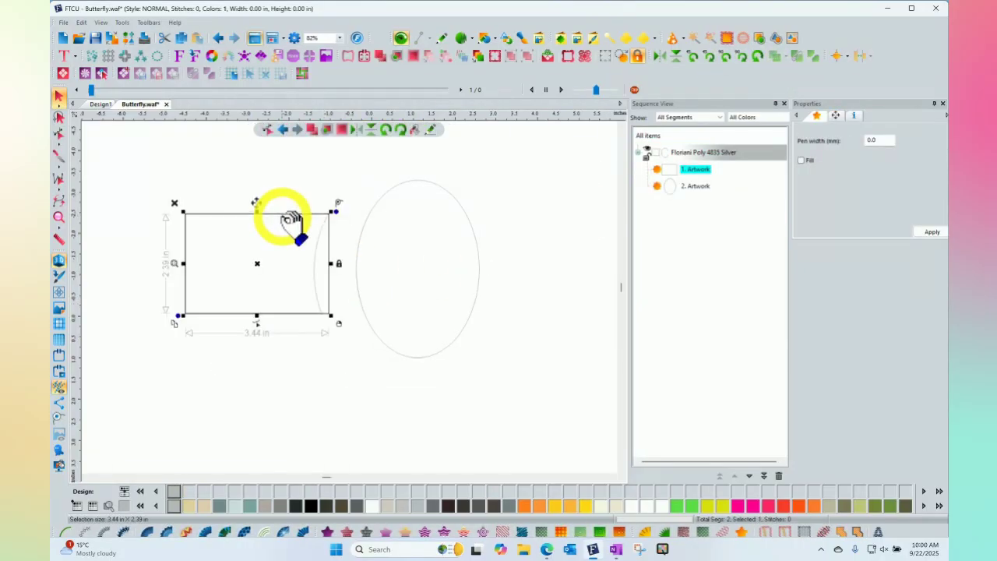
- Restore and reposition the rectangle, then weld both shapes into one 6.23 × 4.29 in outline
click(220, 42)
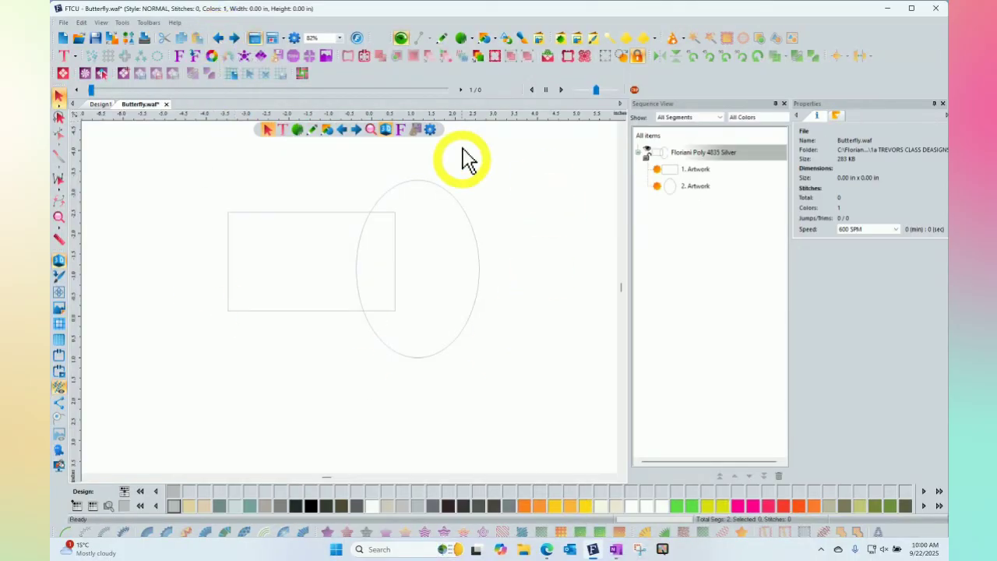
mouse_move(298, 216)
mouse_down()
mouse_move(289, 267)
mouse_move(286, 231)
mouse_up()
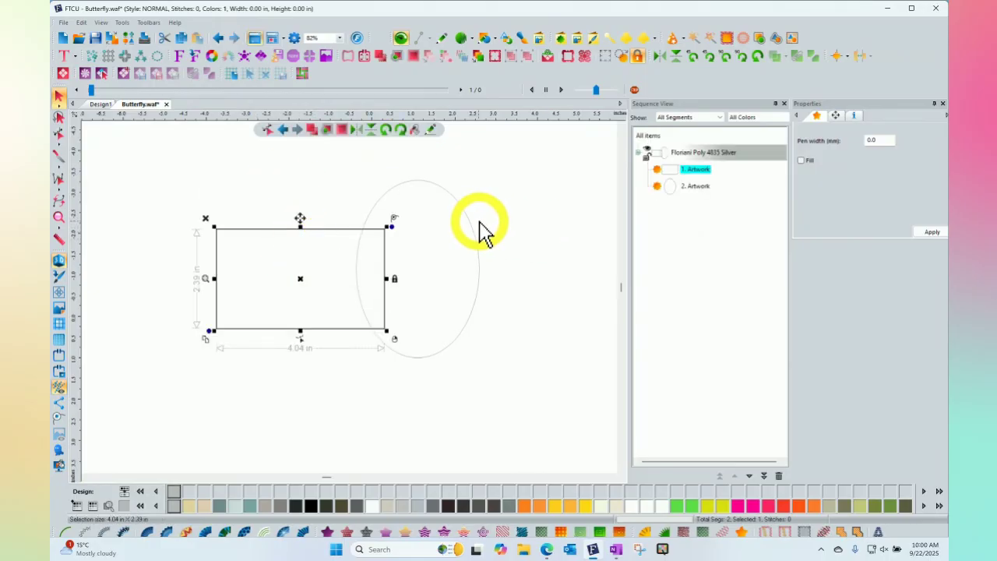
drag(477, 225, 478, 236)
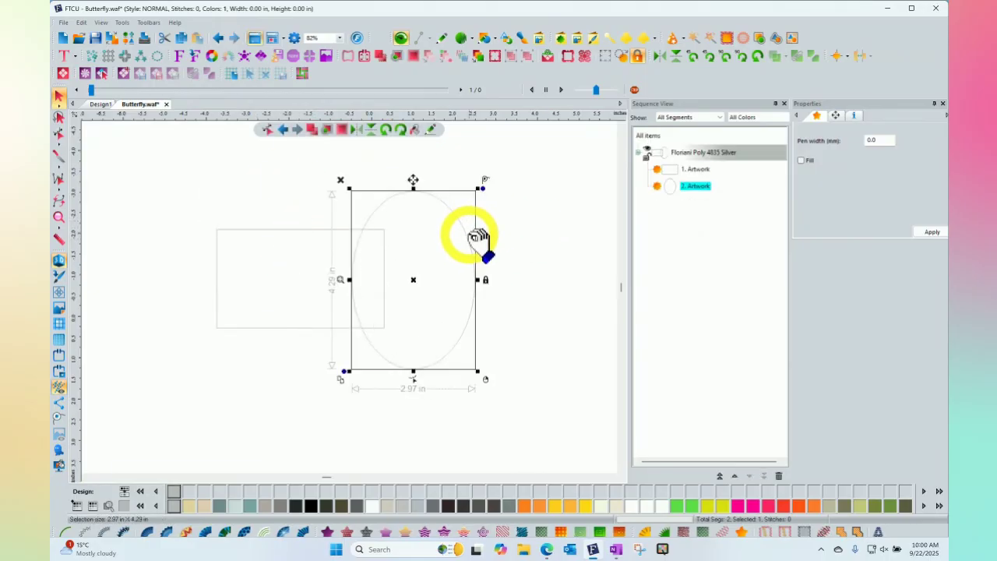
drag(195, 156, 549, 440)
click(789, 56)
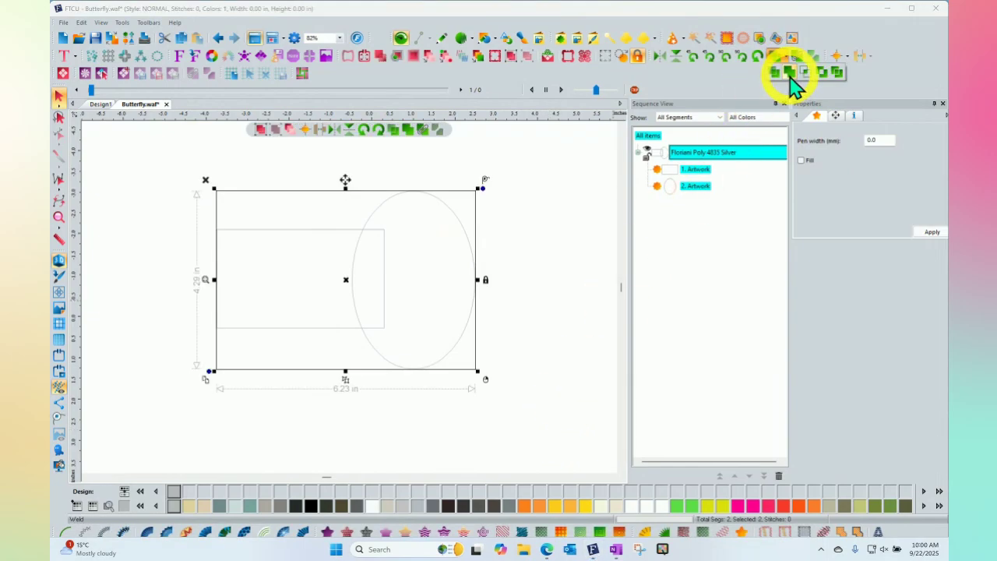
click(790, 73)
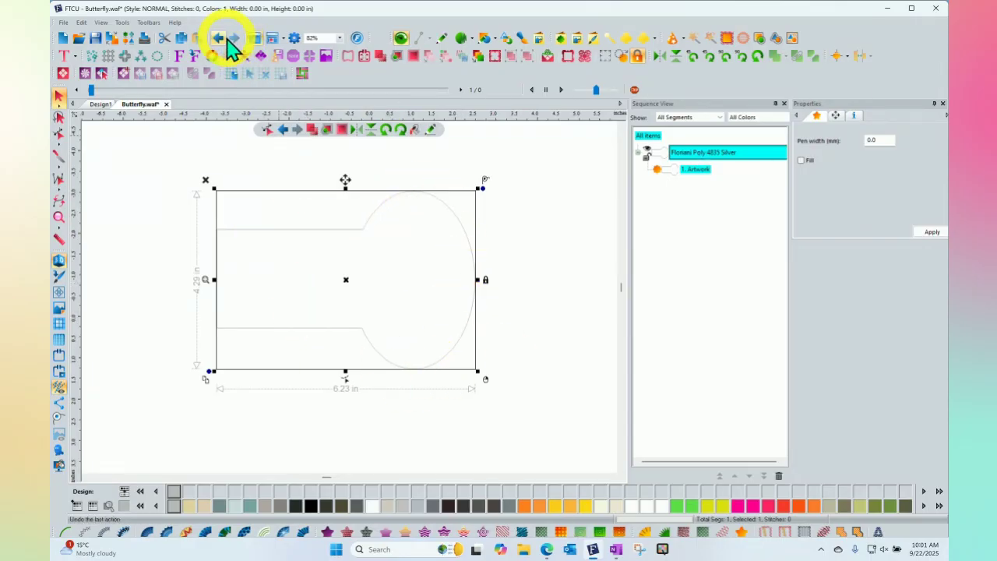
- Undo the weld and confirm the rectangle and ellipse are separate pieces again
click(220, 39)
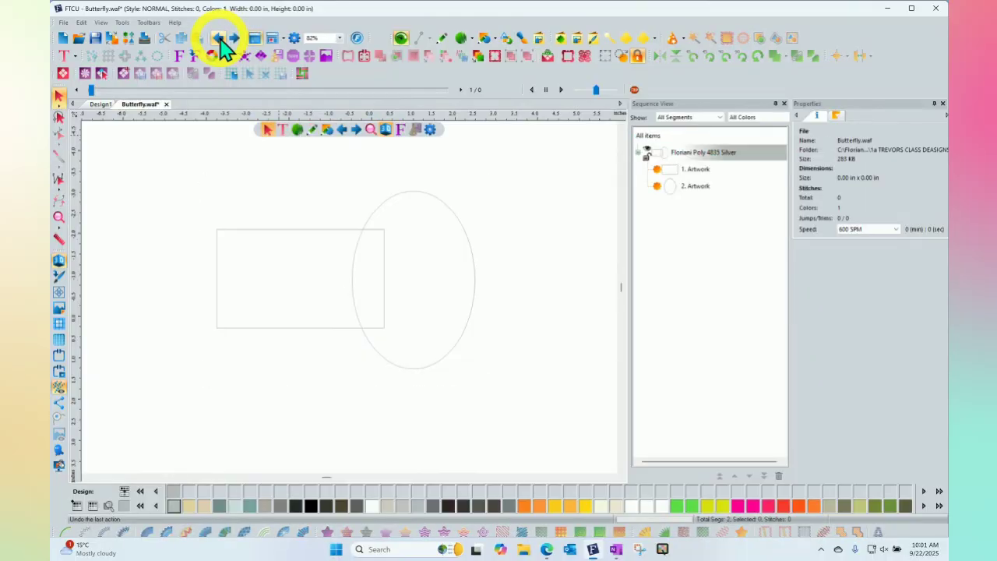
click(691, 171)
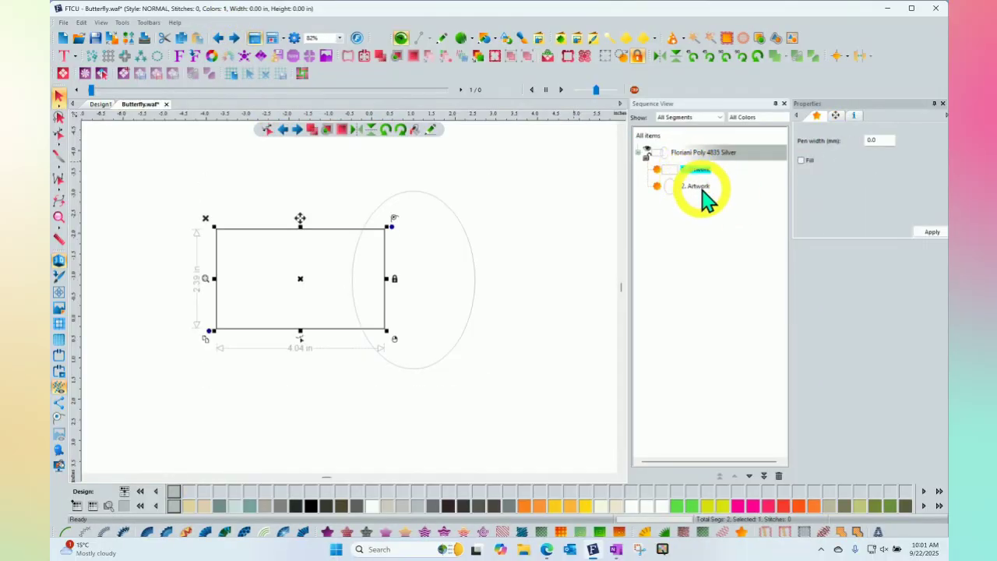
click(695, 186)
click(522, 193)
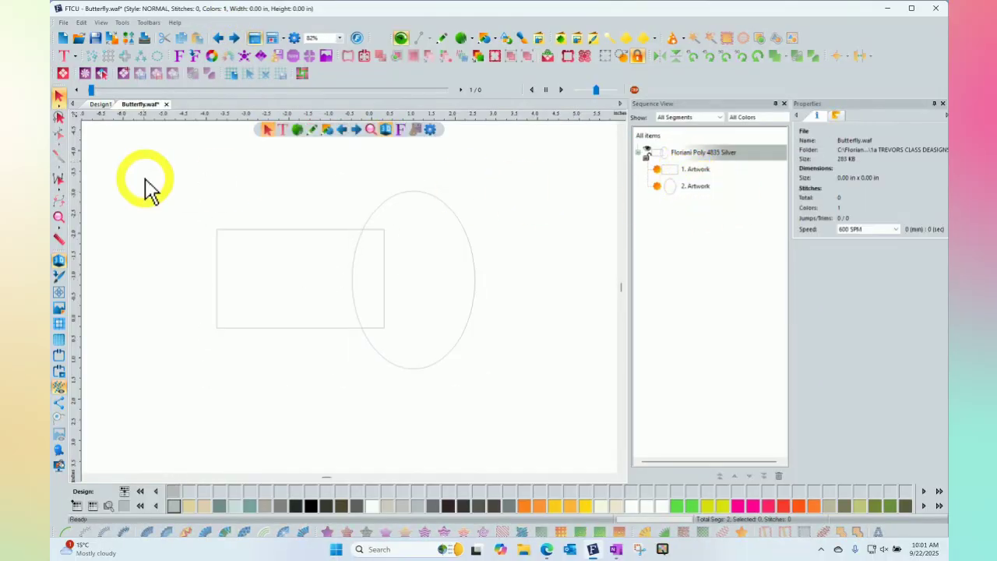
- Intersect the rectangle and ellipse, then undo to restore both shapes
drag(132, 172, 530, 421)
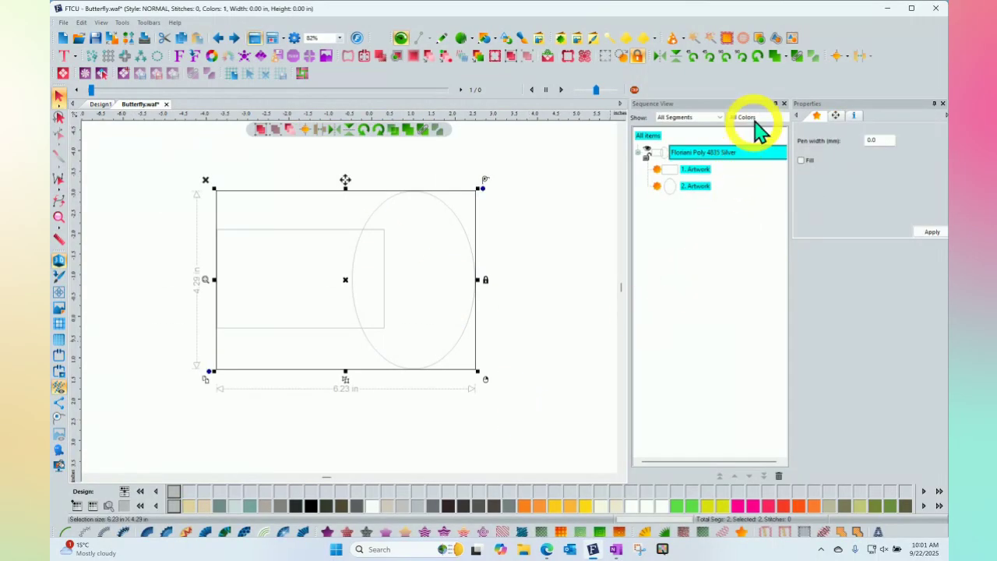
mouse_move(788, 58)
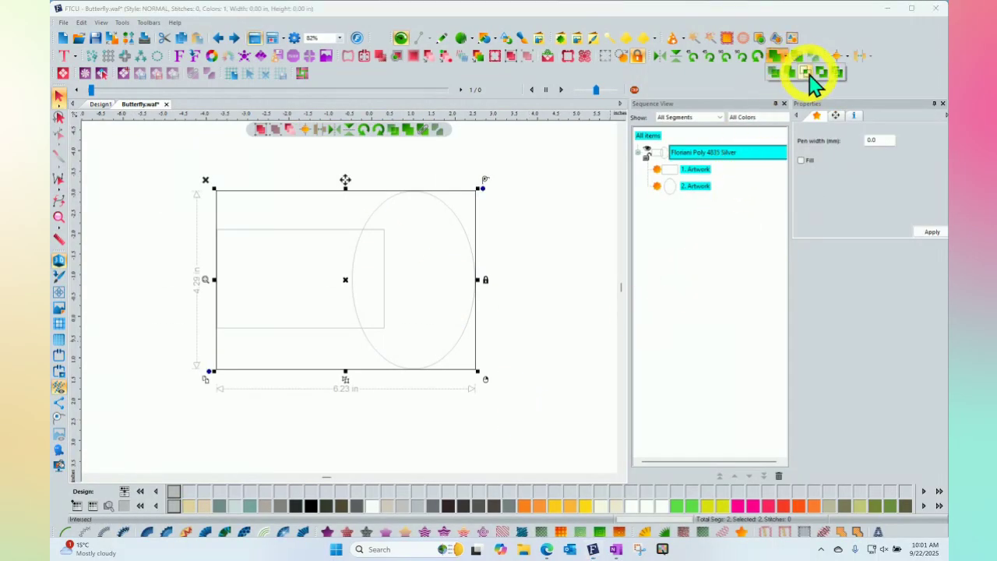
click(807, 74)
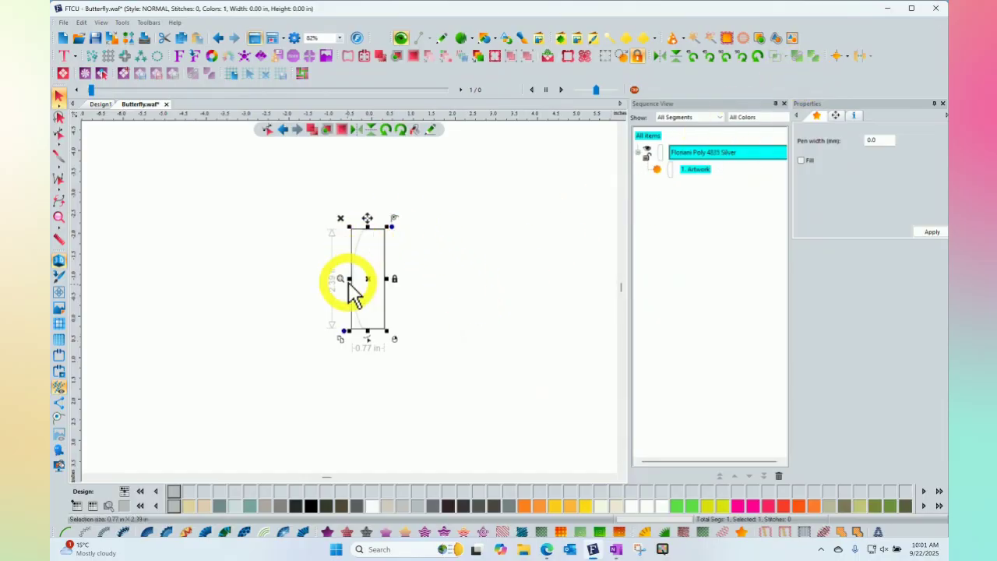
click(465, 327)
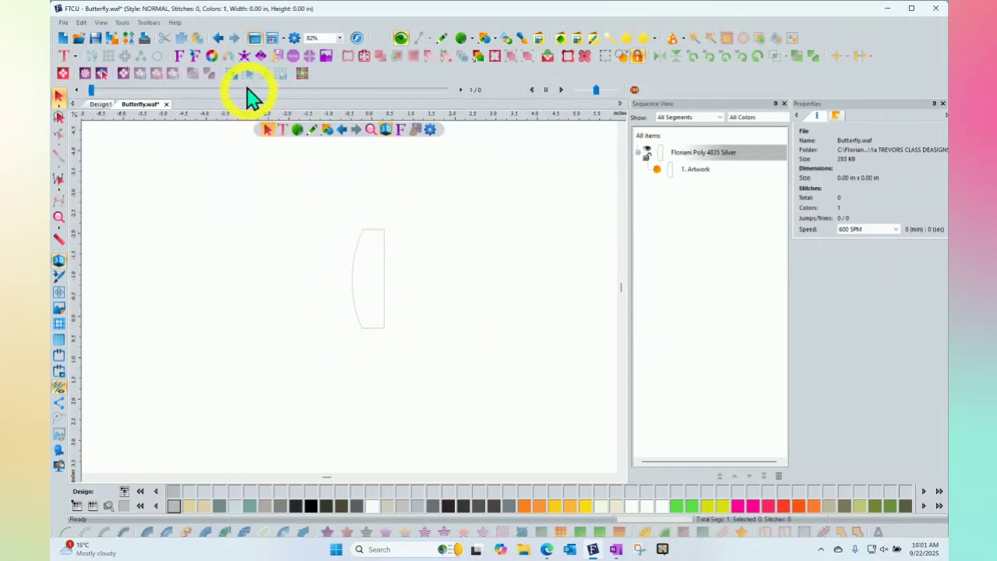
click(220, 41)
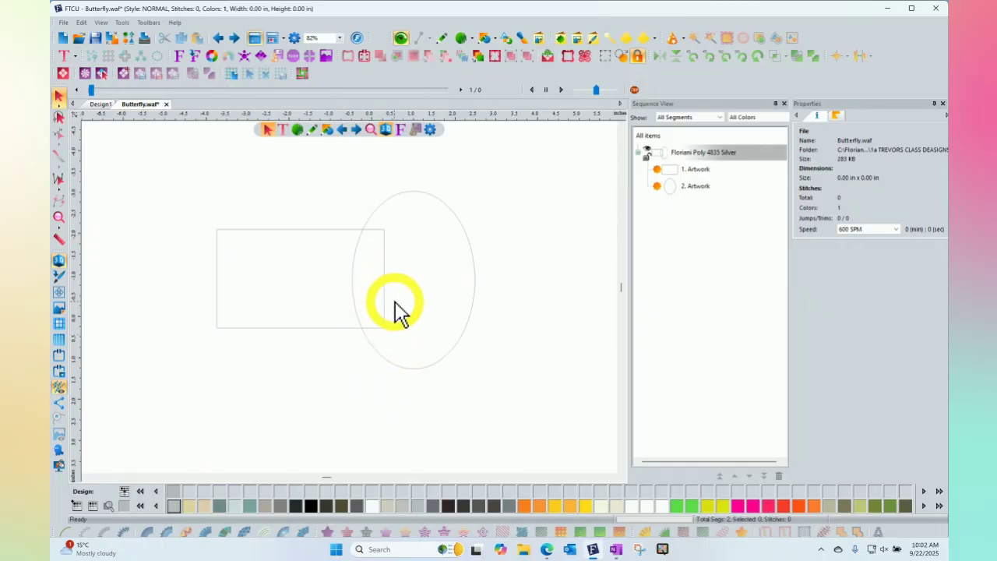
- Select both the rectangle and ellipse and apply Exclude to remove their shared overlap
click(695, 169)
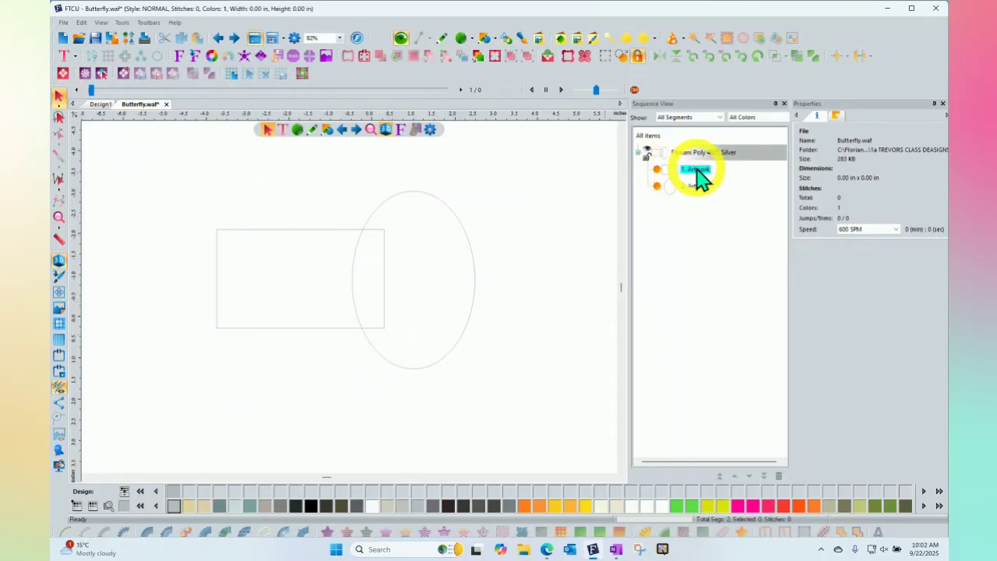
click(468, 230)
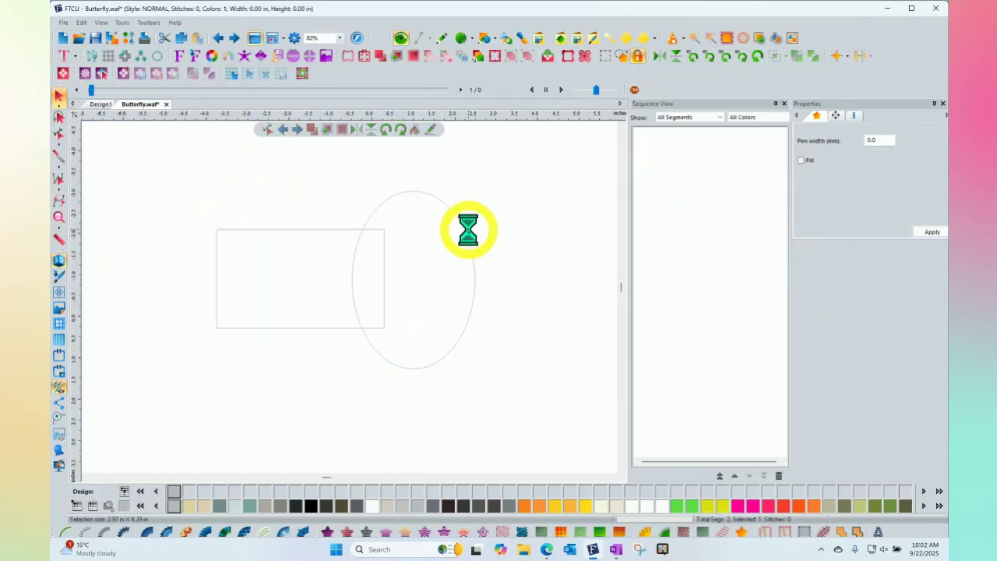
drag(174, 166, 581, 440)
click(786, 58)
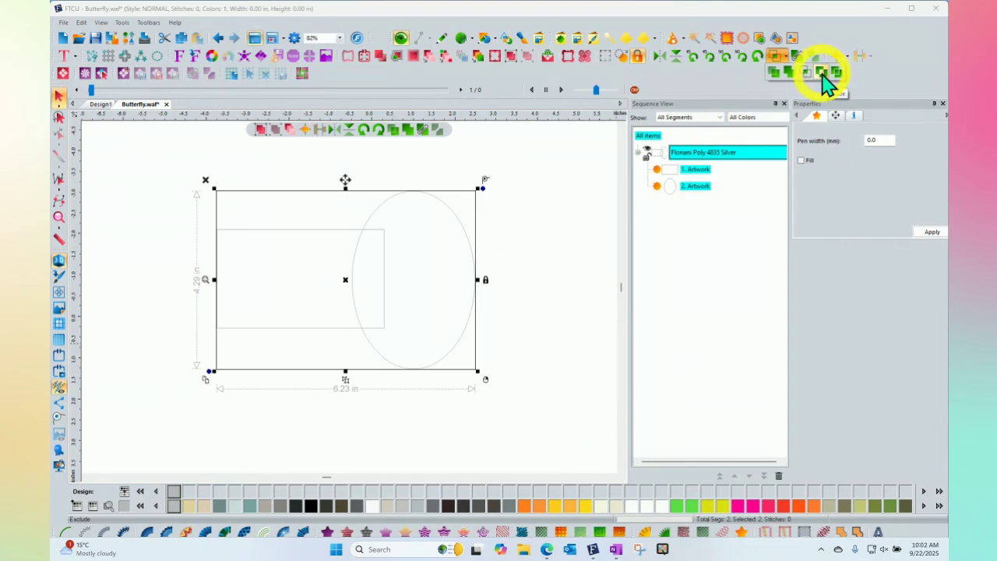
click(822, 72)
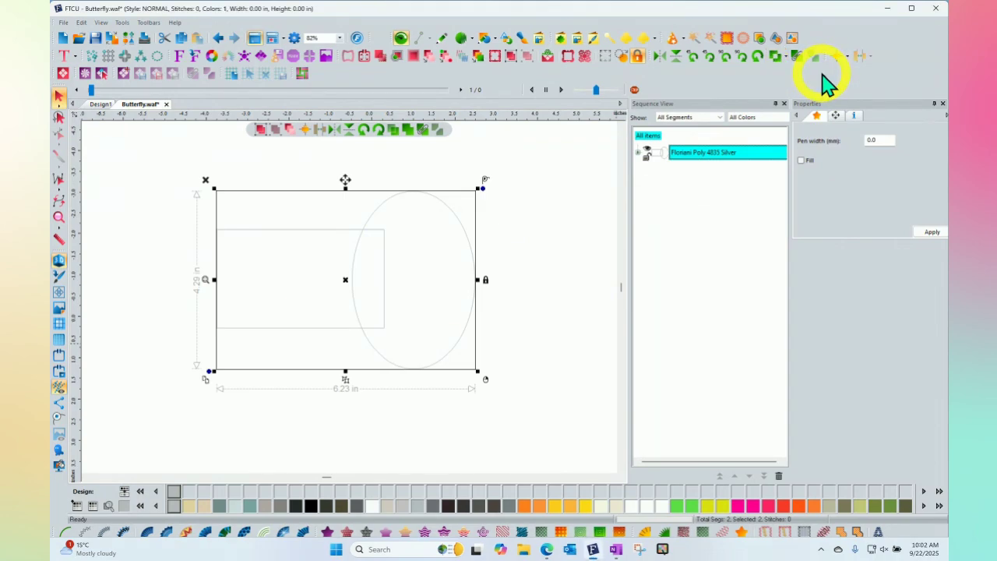
- Turn on solid grey fill for both excluded pieces and apply it
click(558, 252)
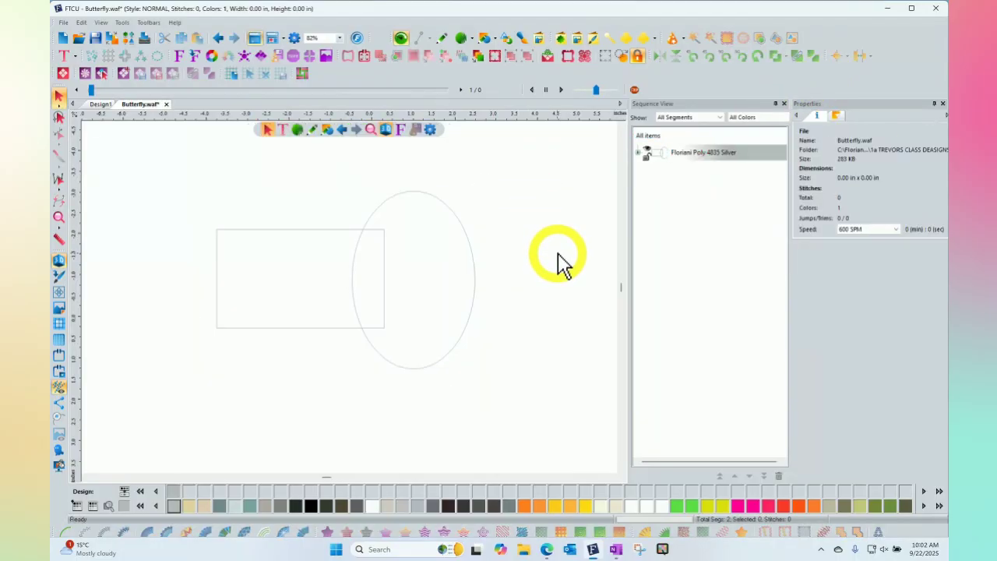
click(640, 152)
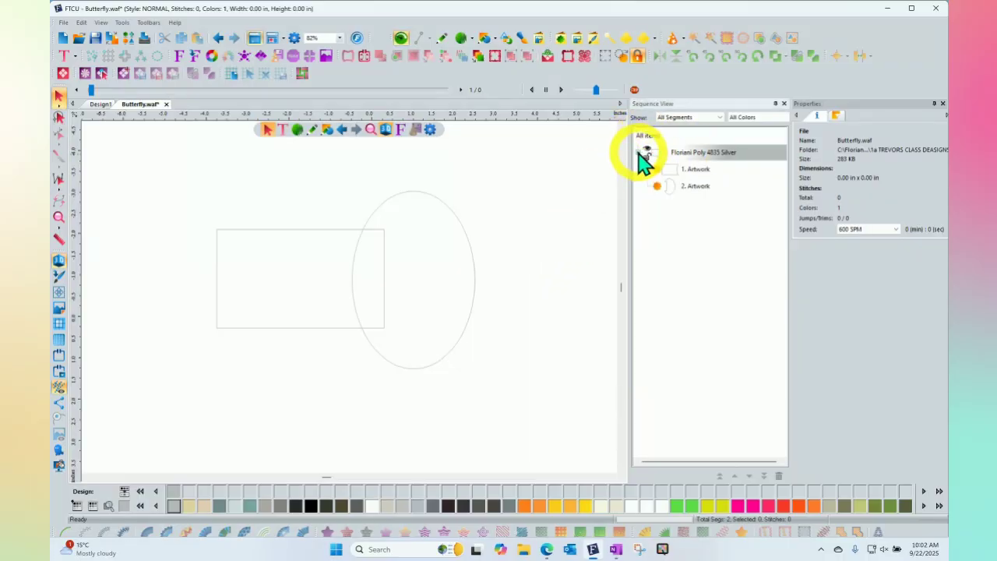
click(680, 169)
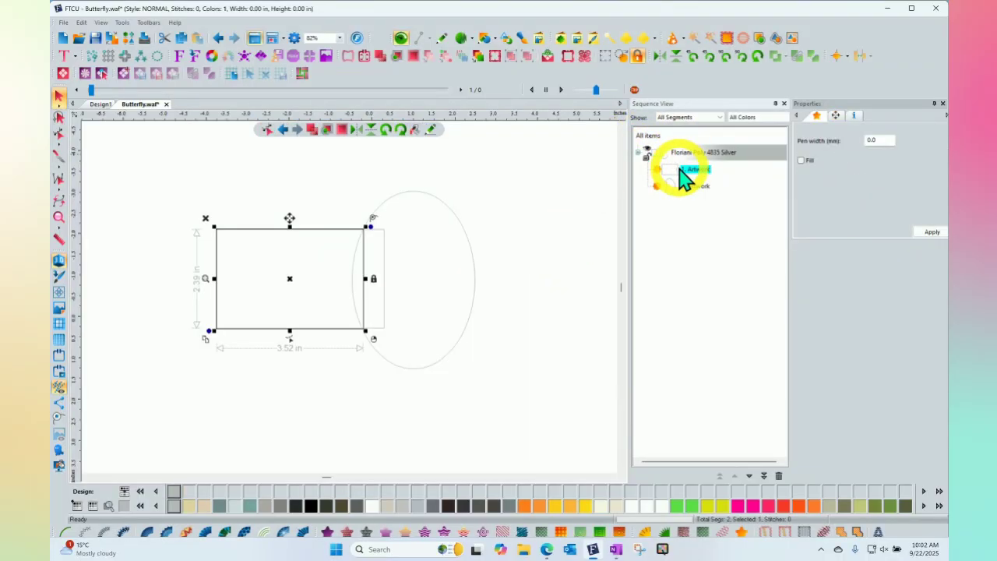
click(689, 187)
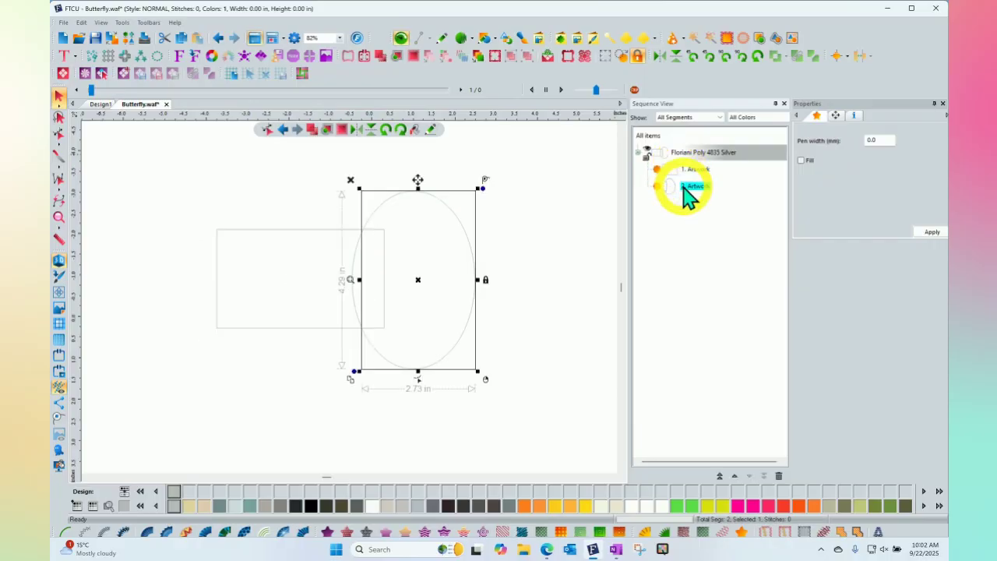
click(549, 226)
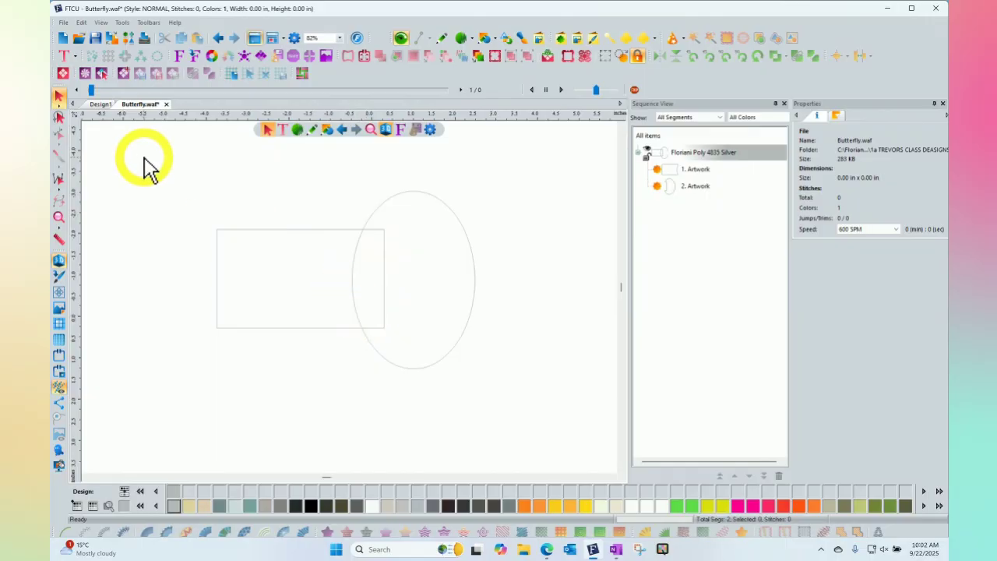
drag(144, 153, 506, 455)
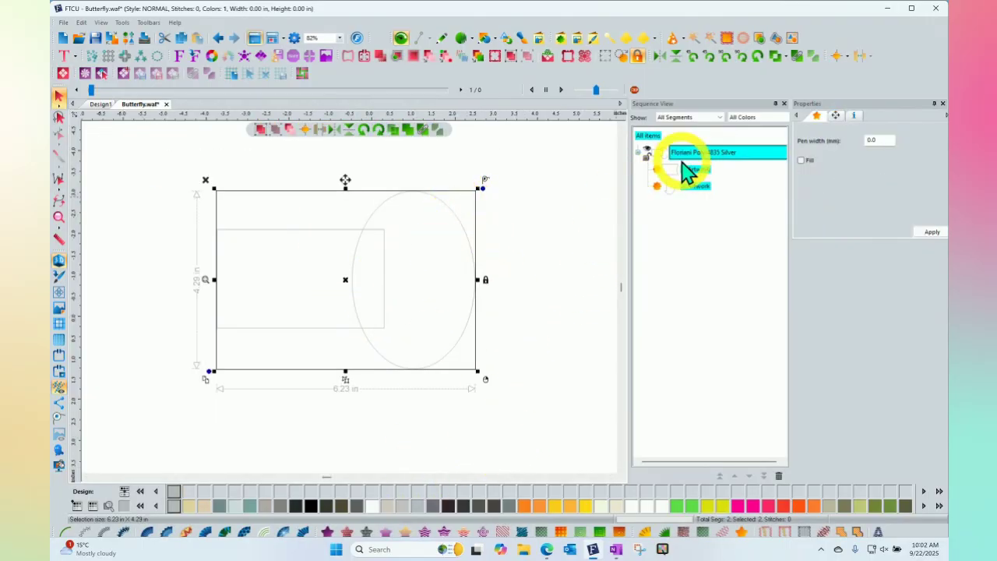
click(801, 161)
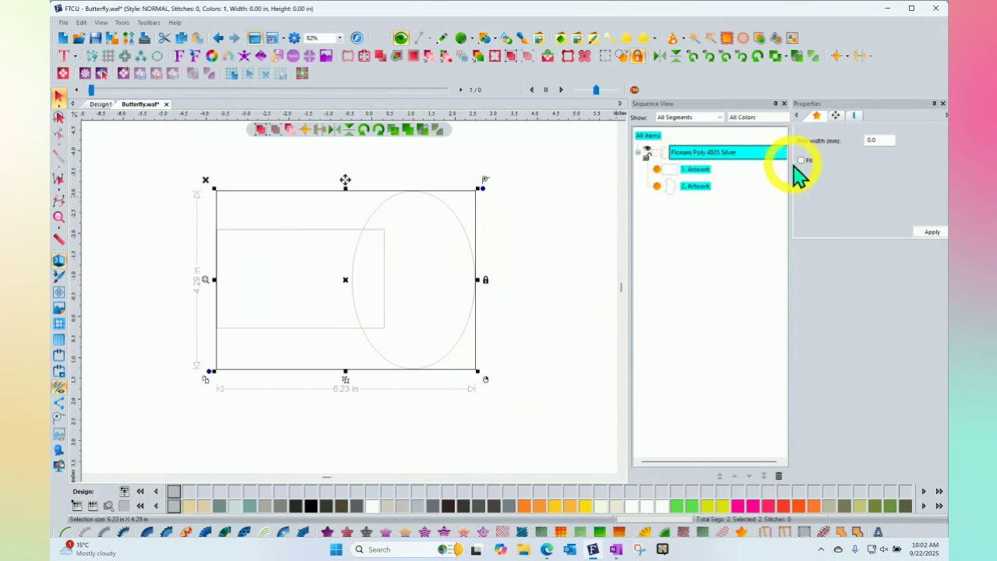
click(934, 235)
- Drag the 3.52 in rectangle aside to inspect the empty overlap, then undo the move
click(605, 224)
click(263, 270)
drag(264, 269, 209, 268)
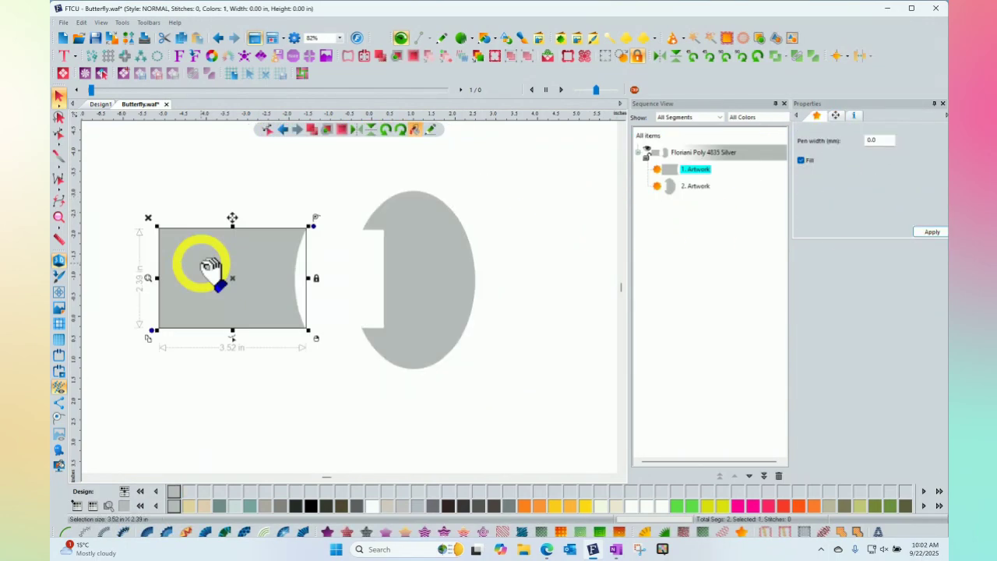
click(443, 259)
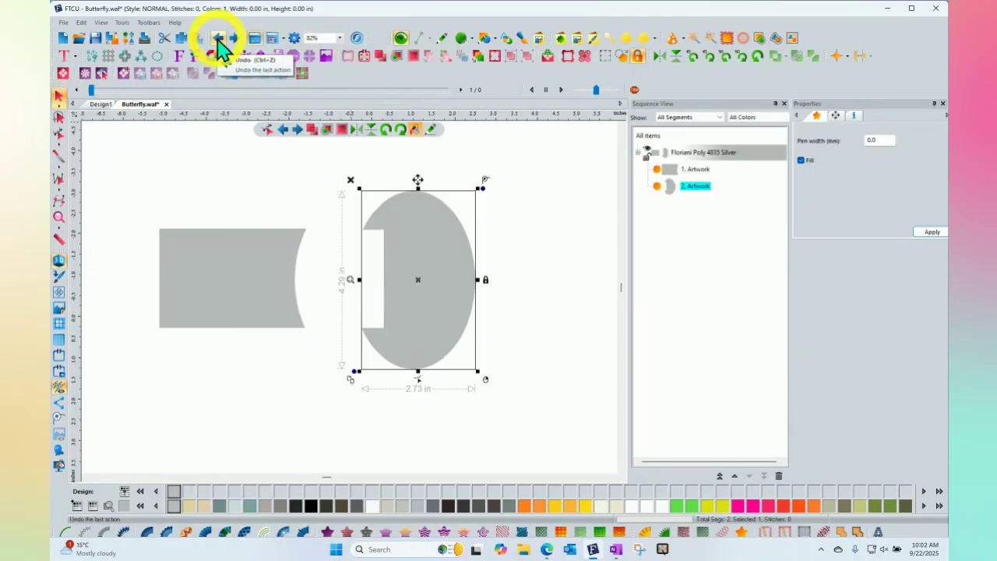
click(219, 40)
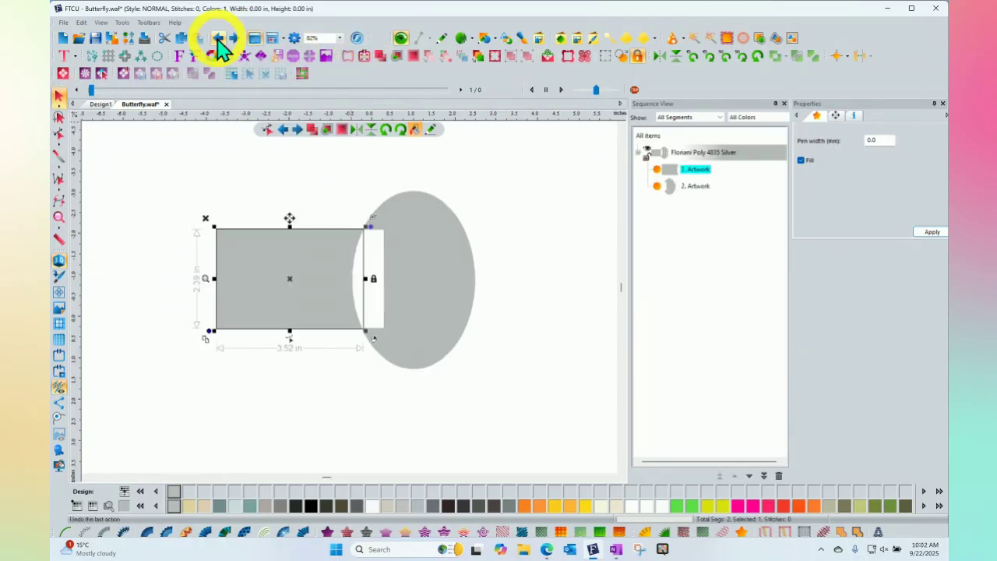
click(309, 182)
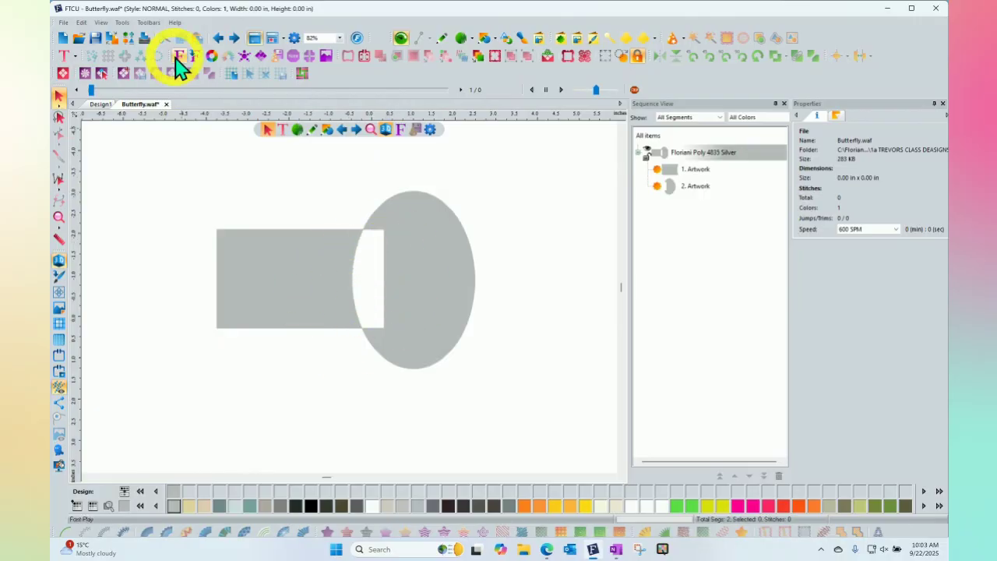
- Undo the fill, nudge the rectangle slightly down, then Divide both shapes into three pieces
click(219, 41)
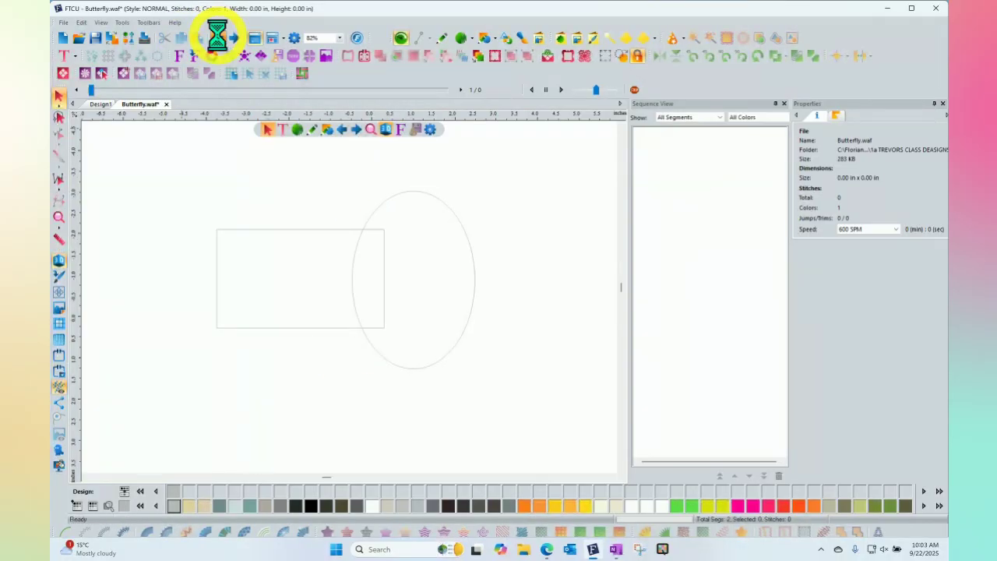
click(278, 228)
drag(278, 227, 276, 239)
click(470, 232)
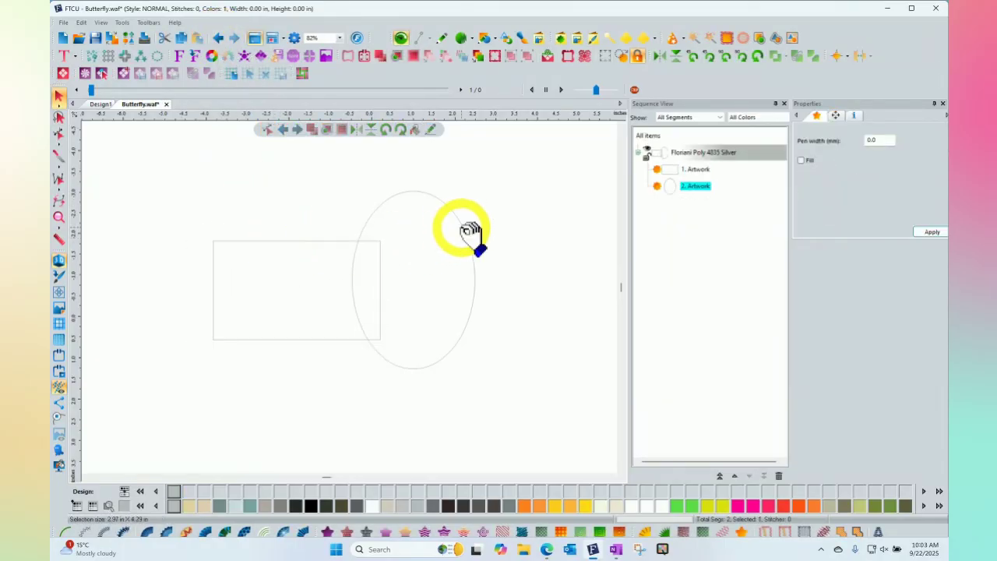
drag(177, 144, 523, 427)
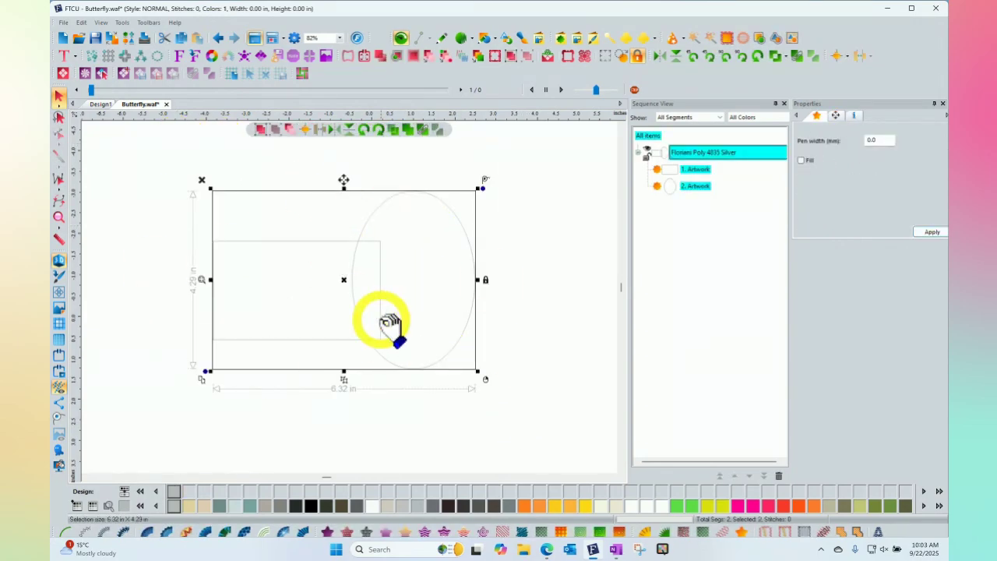
click(786, 56)
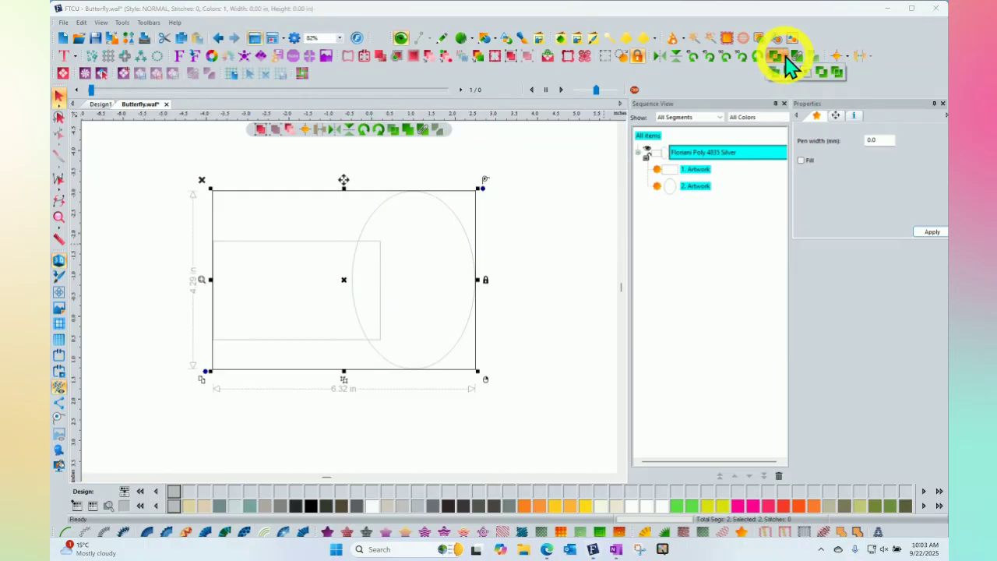
click(838, 72)
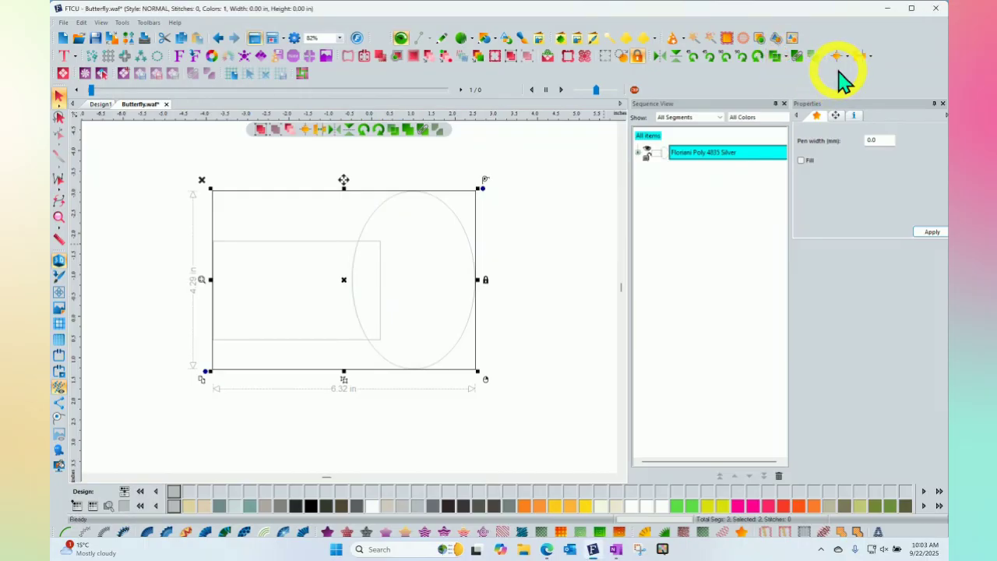
- Give the divided ellipse and rectangle pieces a solid grey fill
click(540, 273)
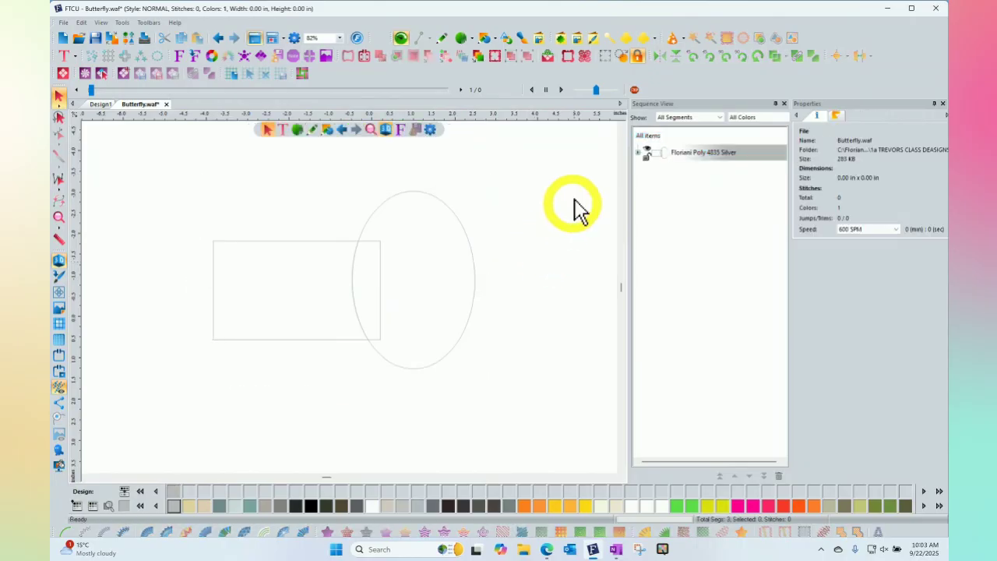
click(637, 152)
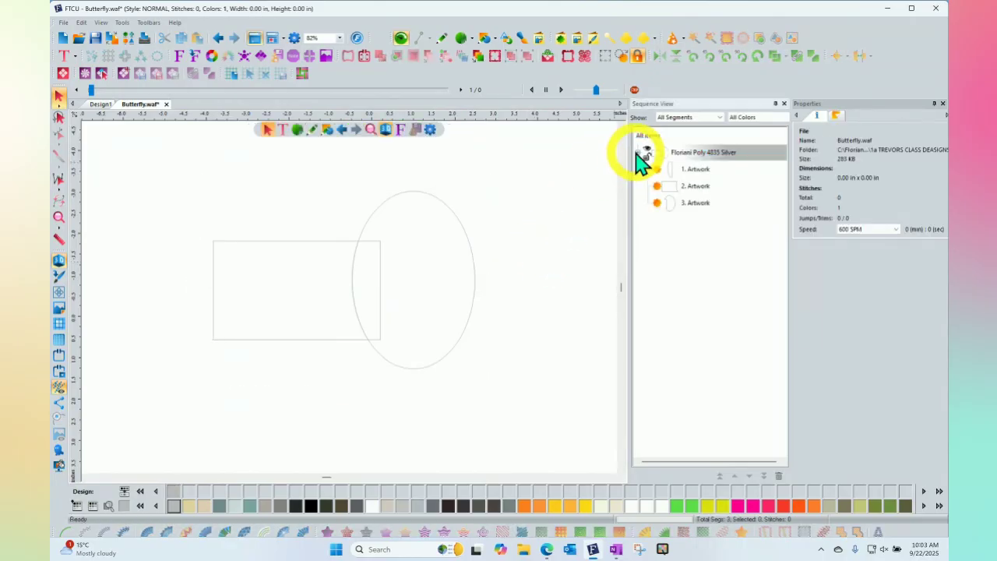
click(692, 170)
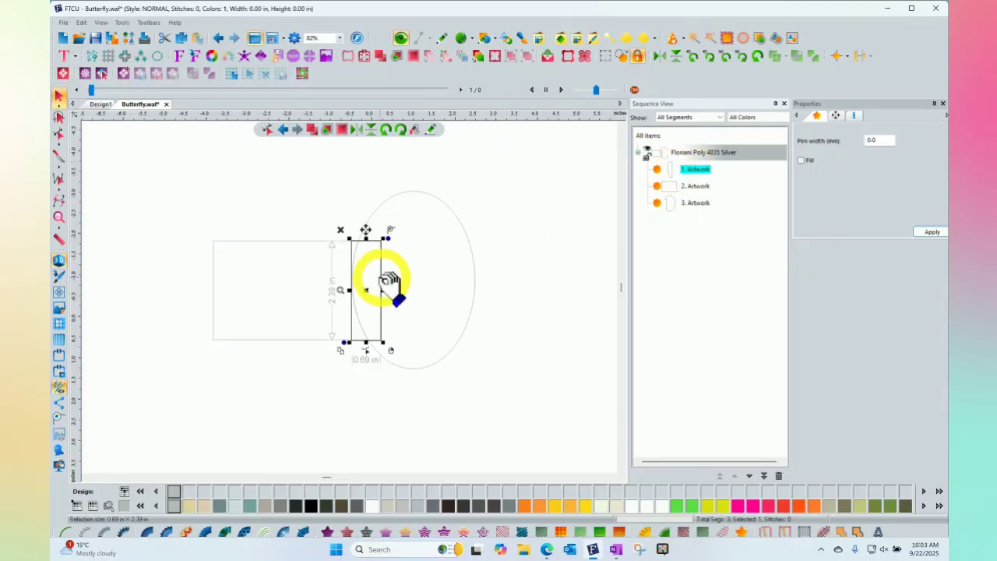
click(696, 187)
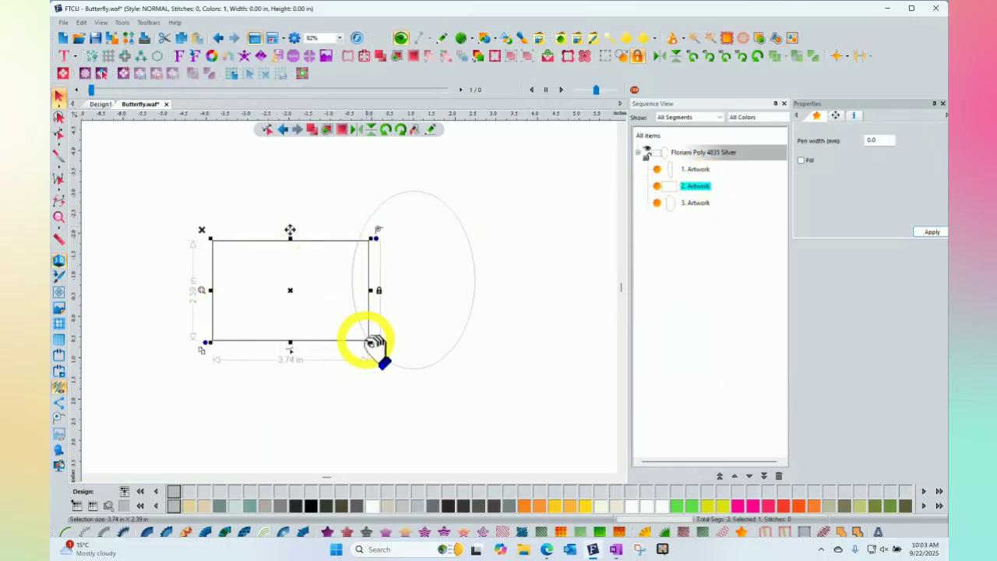
click(466, 218)
click(466, 218)
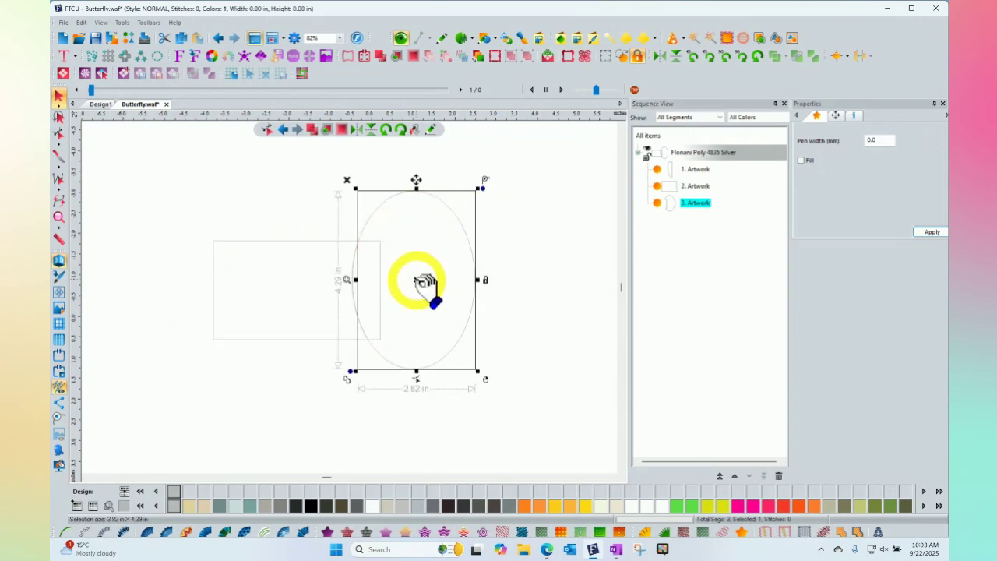
click(417, 131)
click(322, 242)
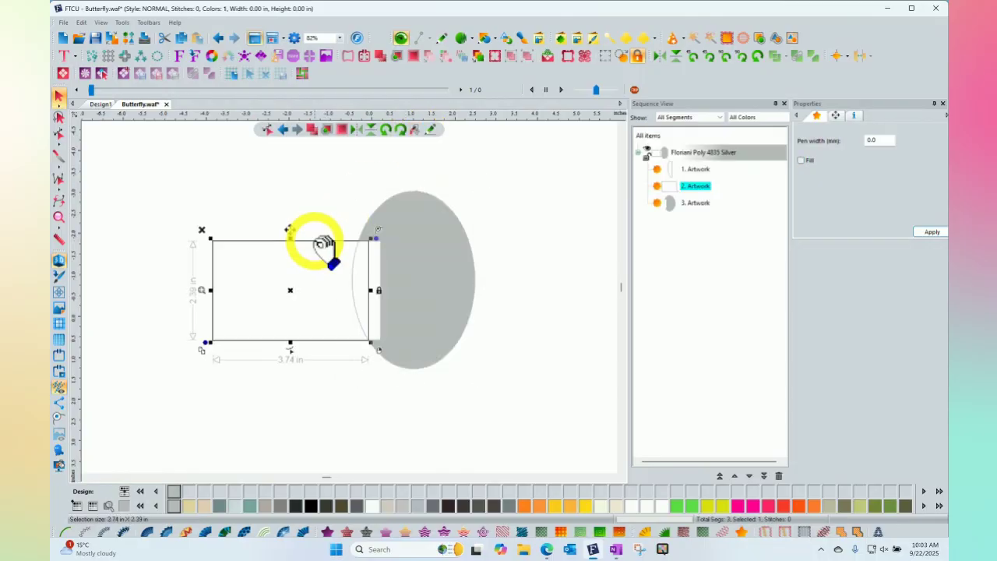
click(415, 130)
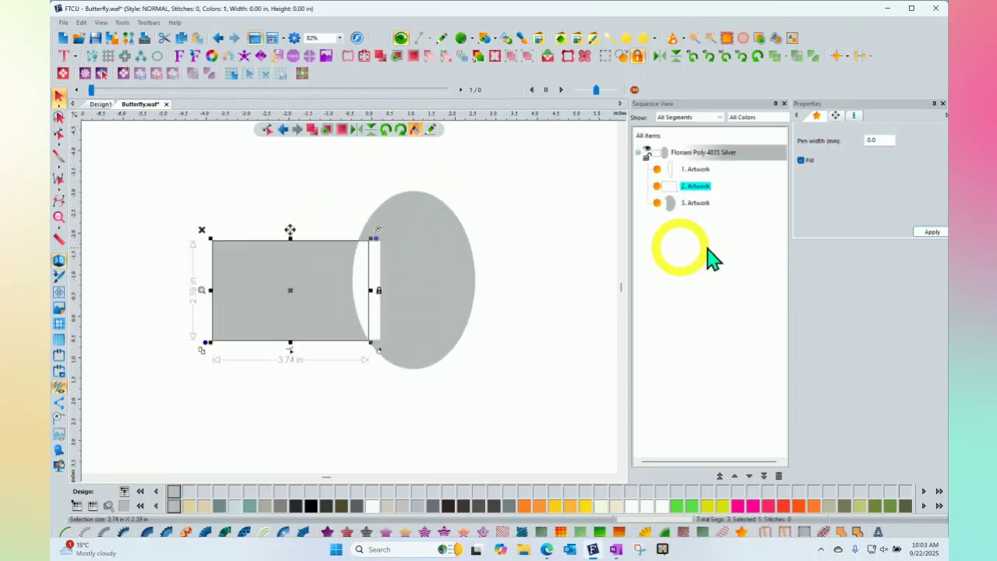
- Colour the 0.69 in middle sliver Indian Orange and drag the ellipse right, rectangle left
click(696, 169)
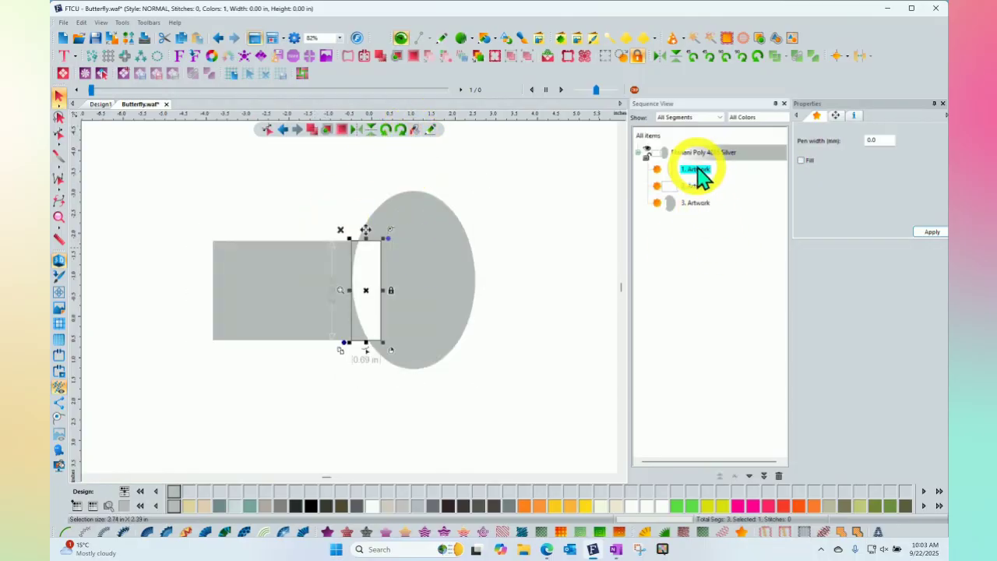
click(556, 506)
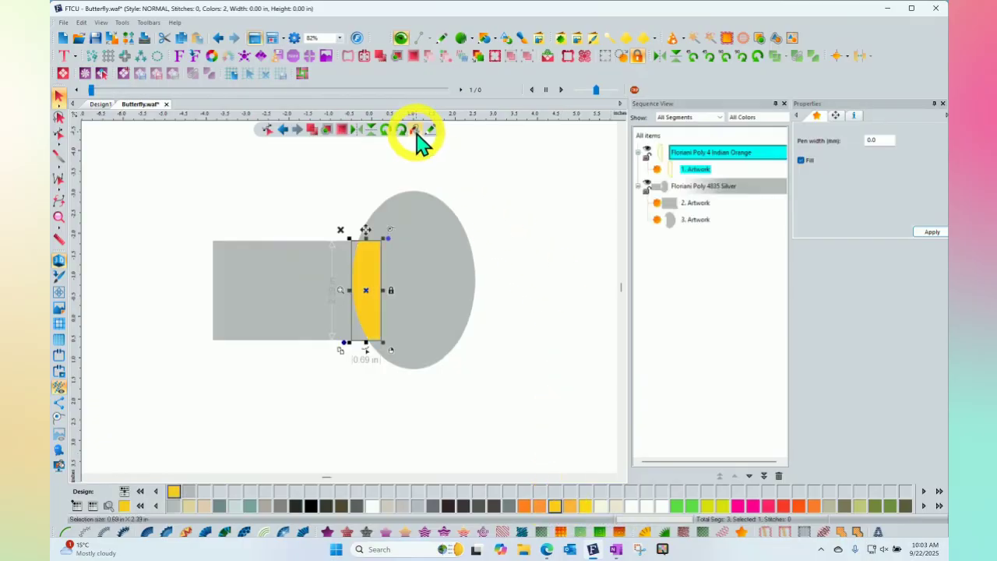
click(487, 171)
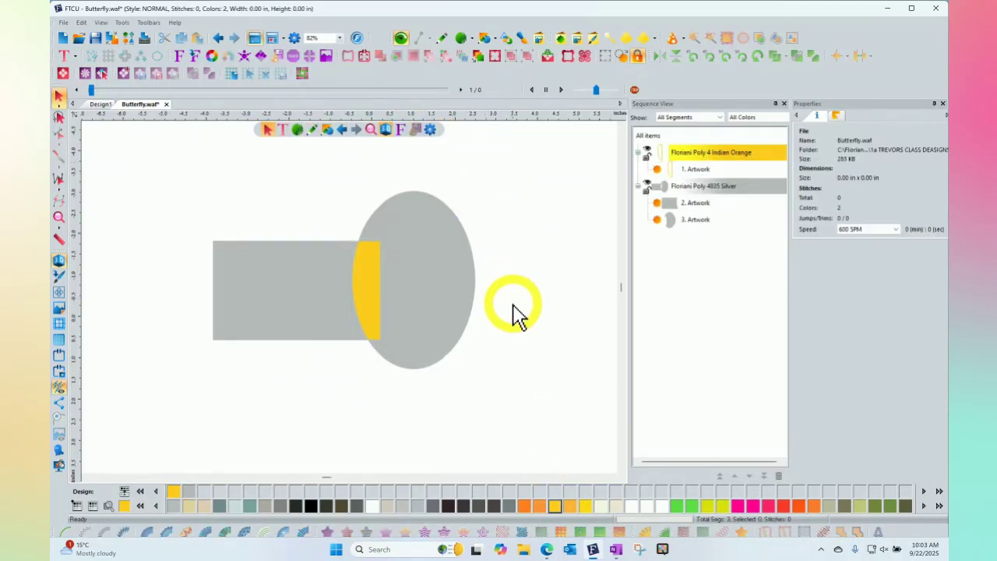
drag(460, 267, 499, 273)
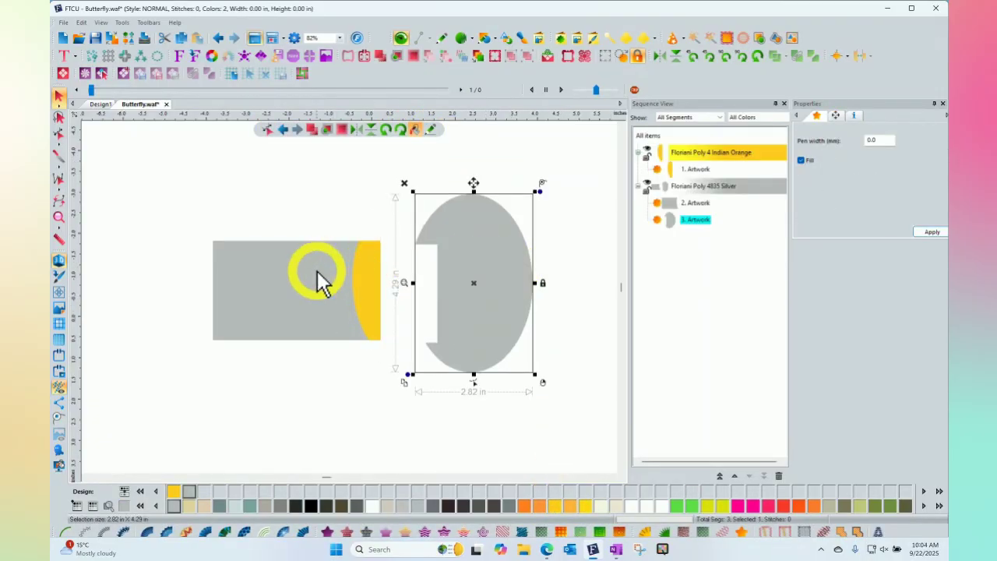
drag(311, 277, 256, 278)
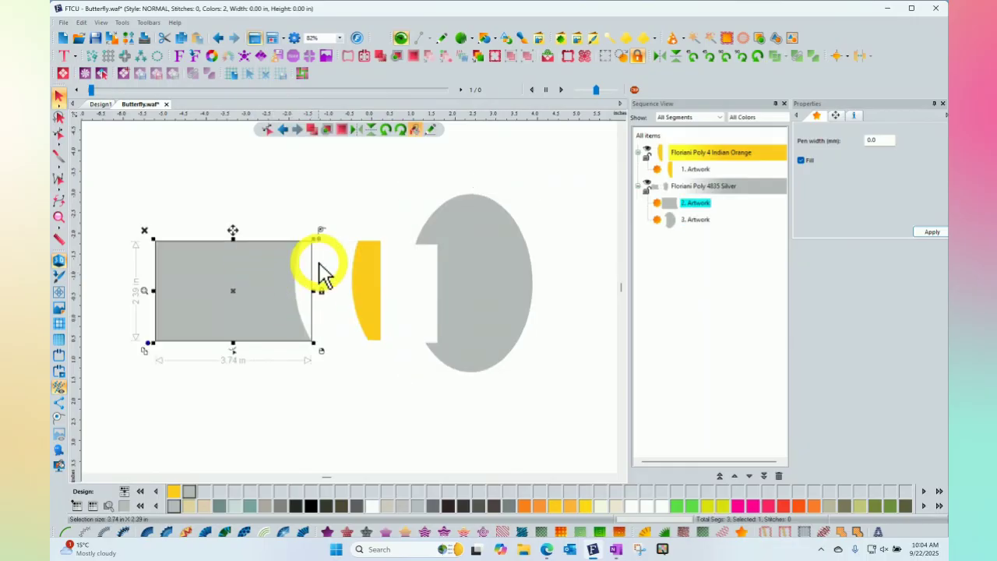
click(350, 211)
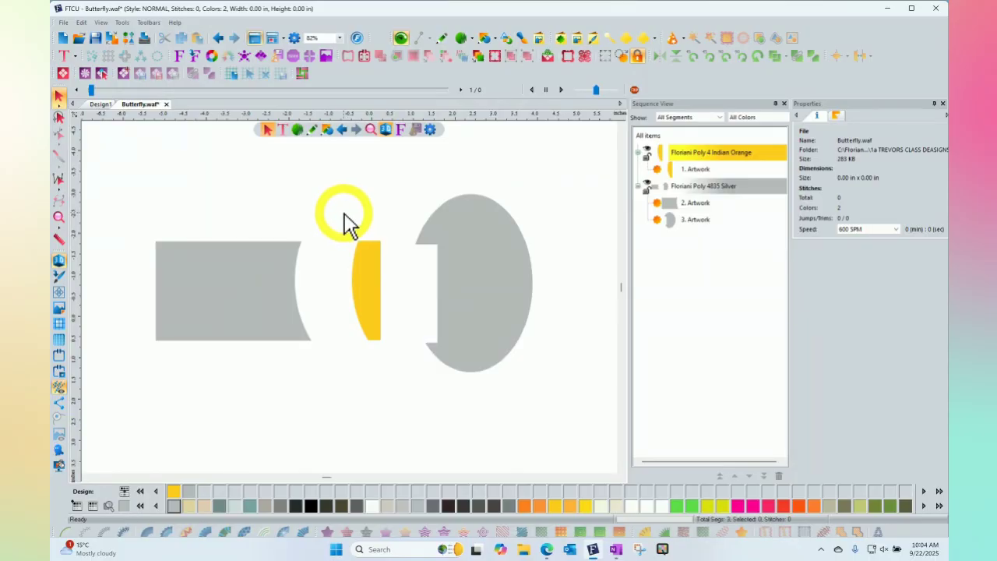
- Draw a rectangle at the lower left of the page and duplicate it
click(484, 38)
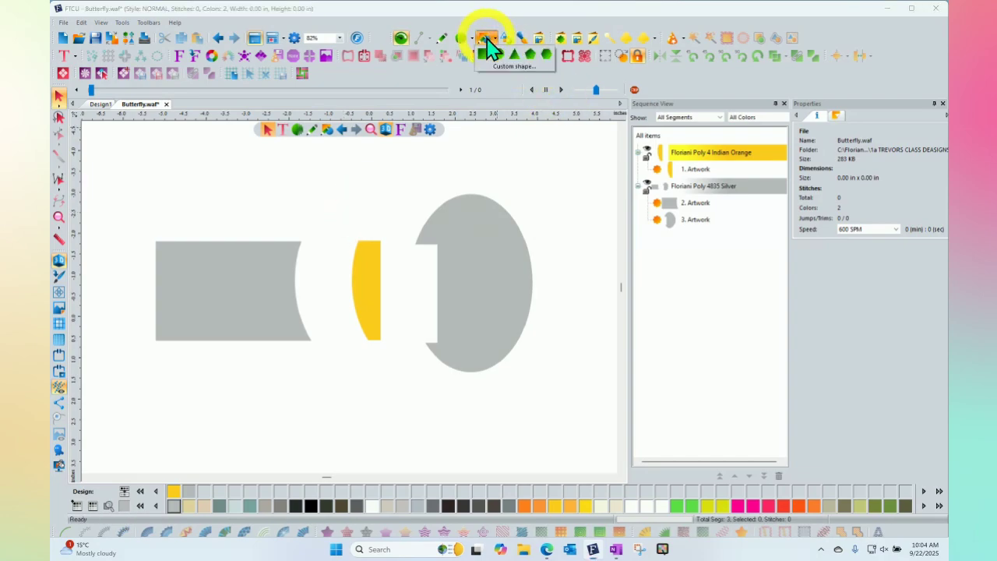
click(483, 55)
drag(187, 383, 284, 445)
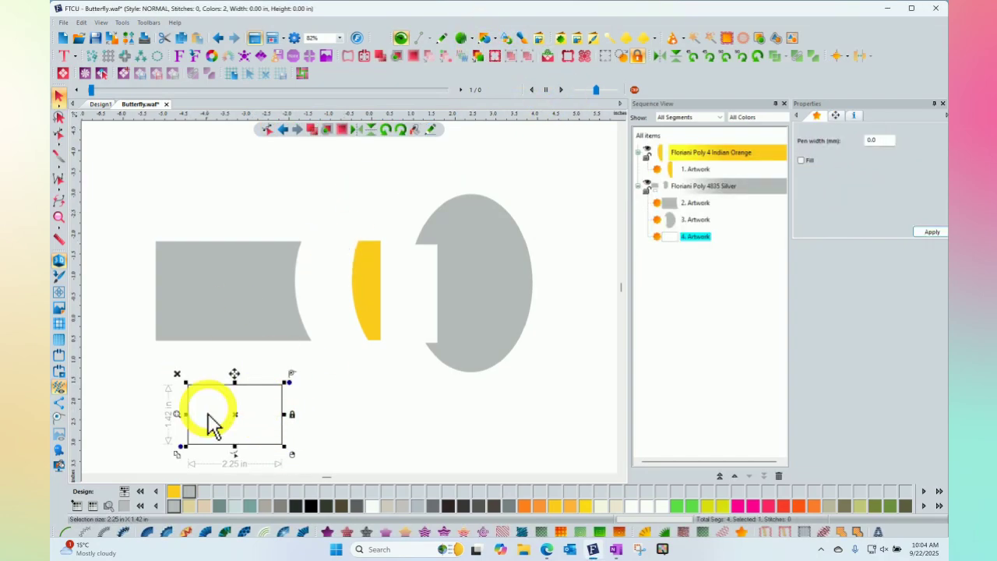
click(185, 451)
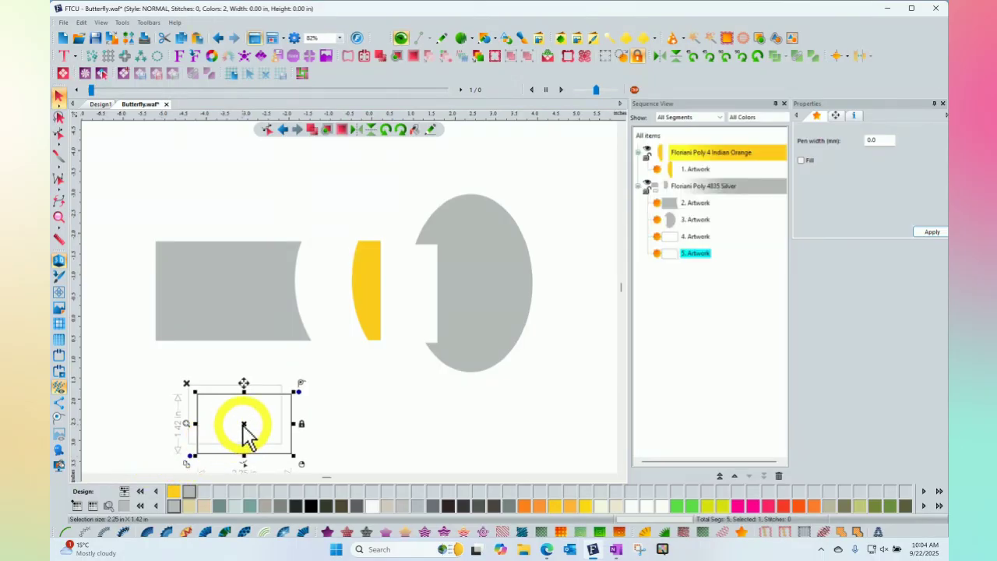
- Give both rectangles a Standard Fill, overlap them, and select the pair
drag(234, 424, 329, 486)
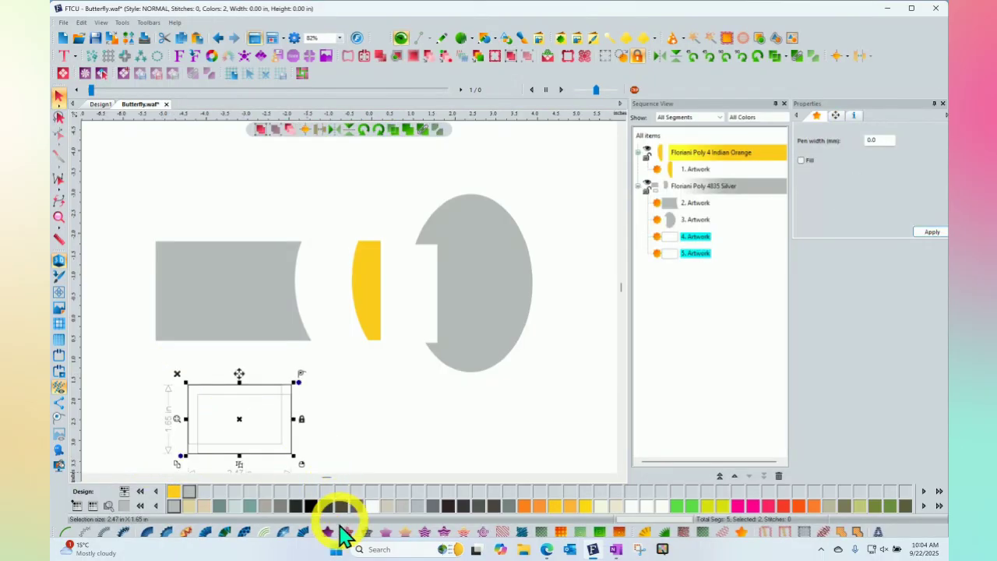
click(330, 536)
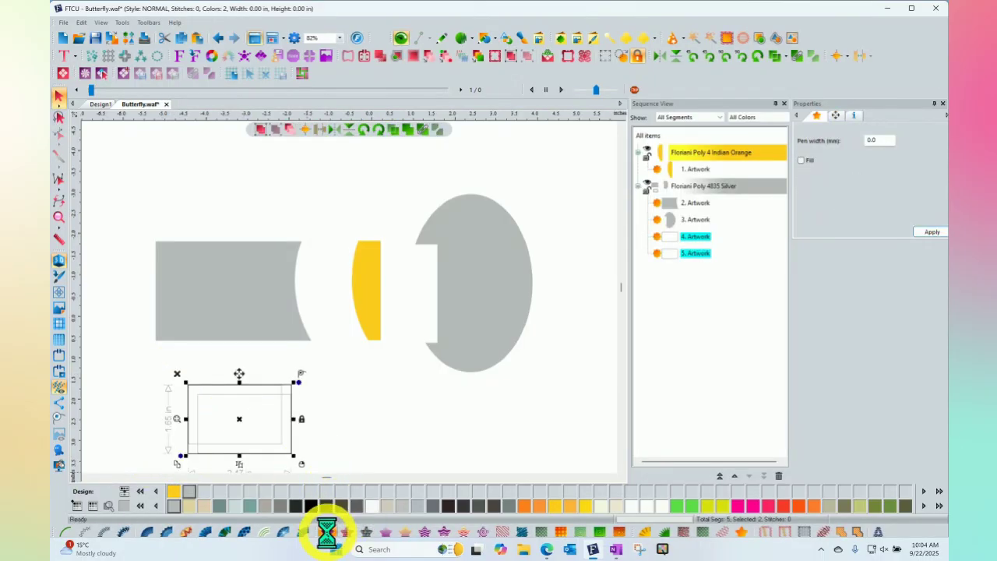
click(355, 426)
drag(266, 431, 334, 395)
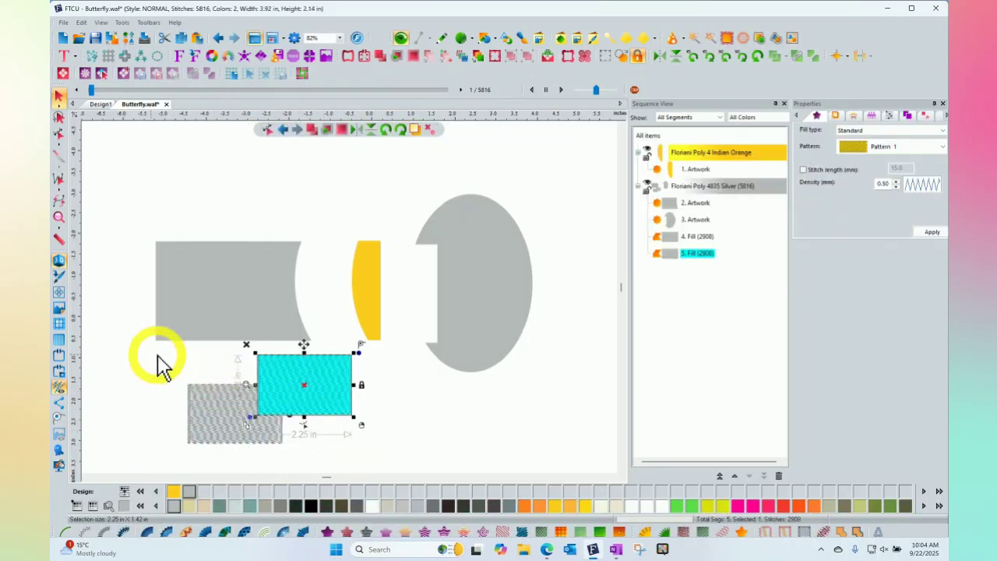
drag(119, 328, 384, 475)
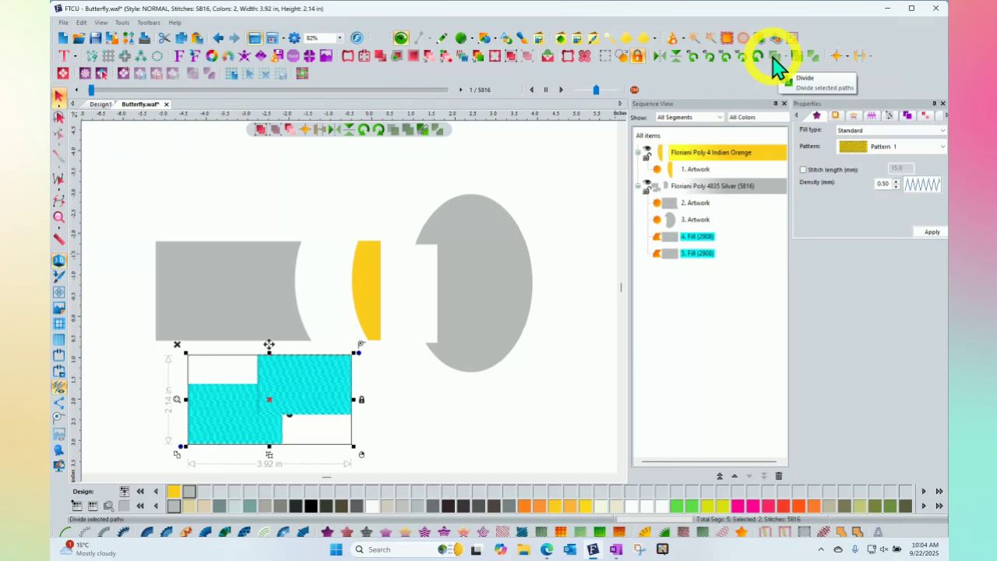
- Convert the stitch fills back to plain outlines and divide the overlapping rectangles
click(779, 69)
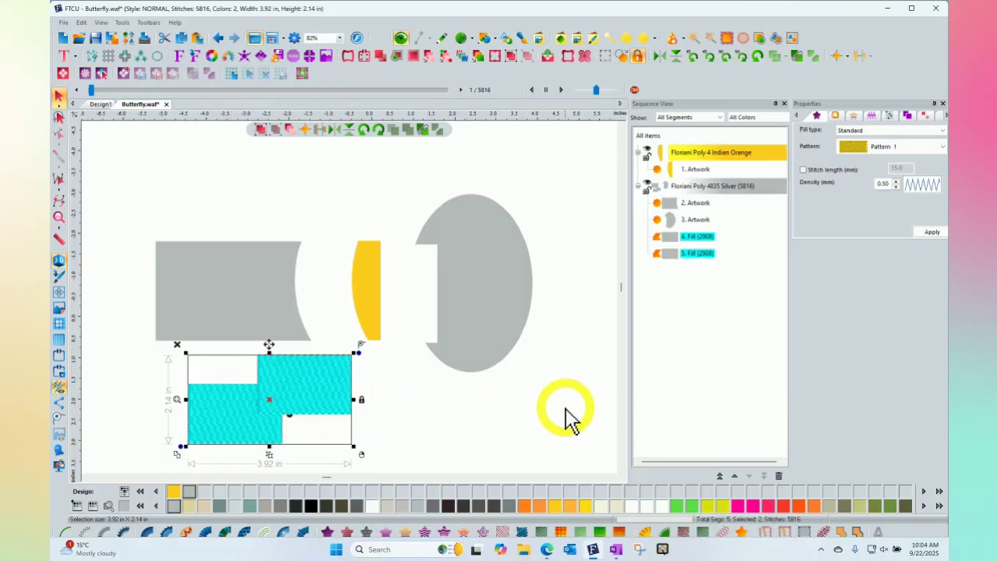
click(746, 531)
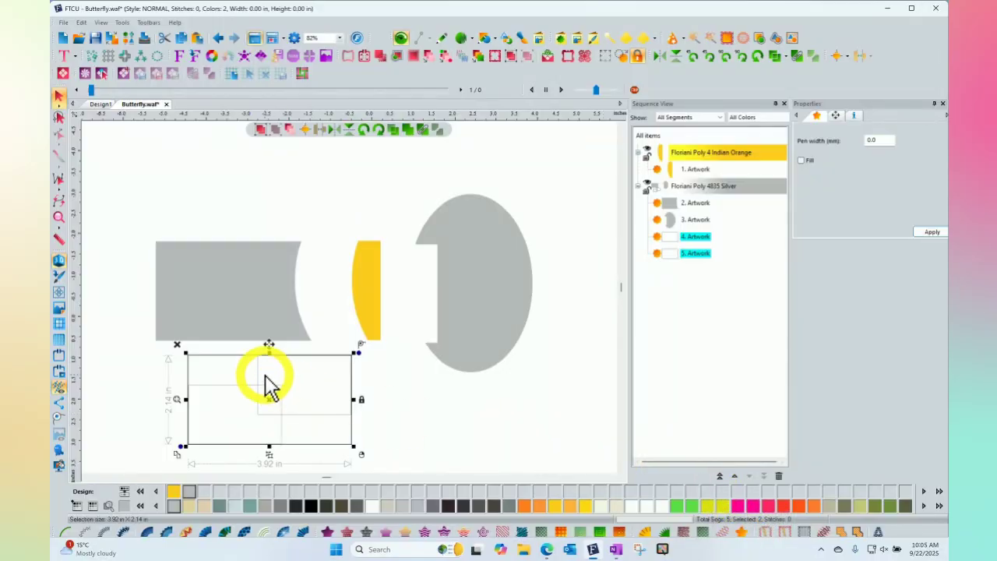
click(328, 531)
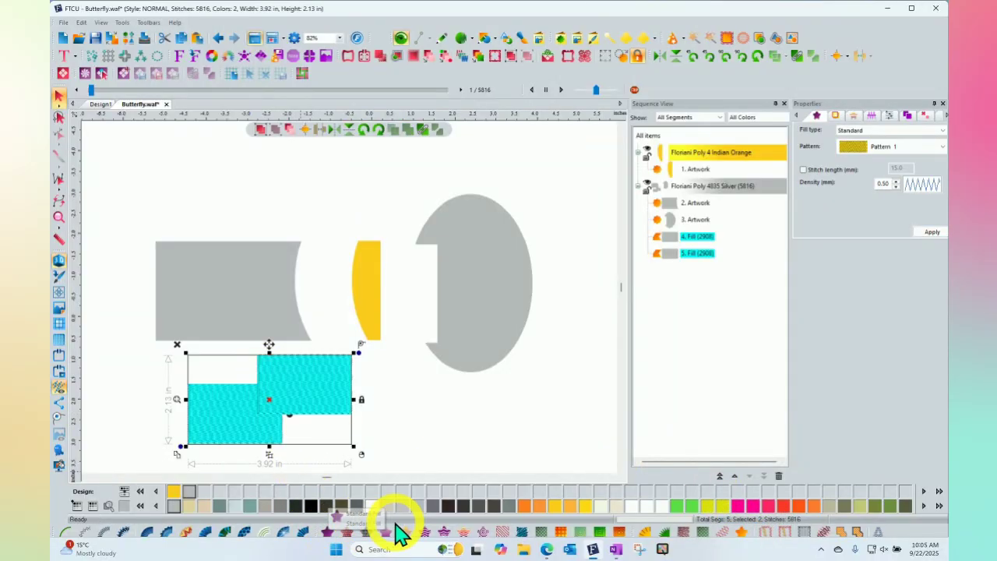
click(741, 530)
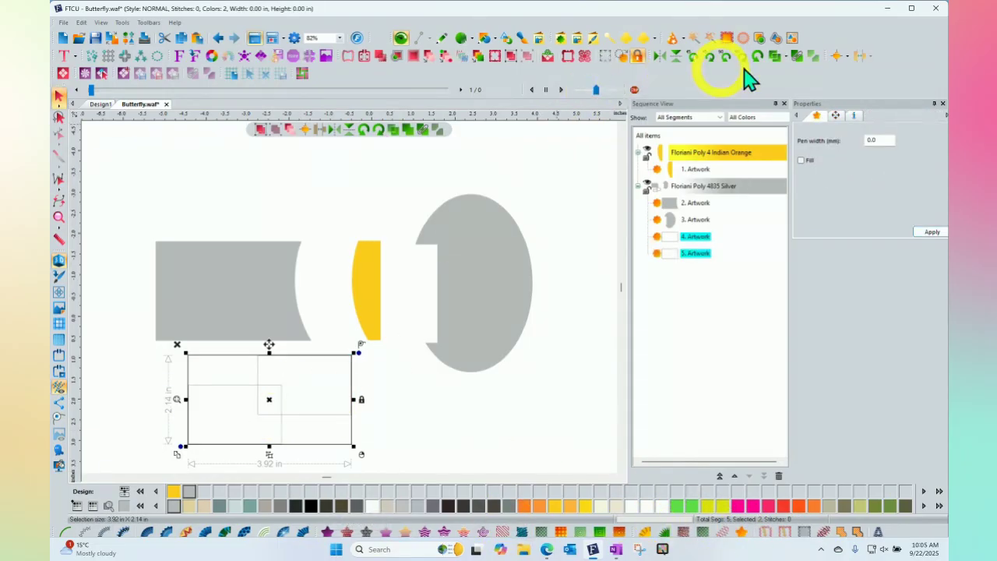
click(784, 56)
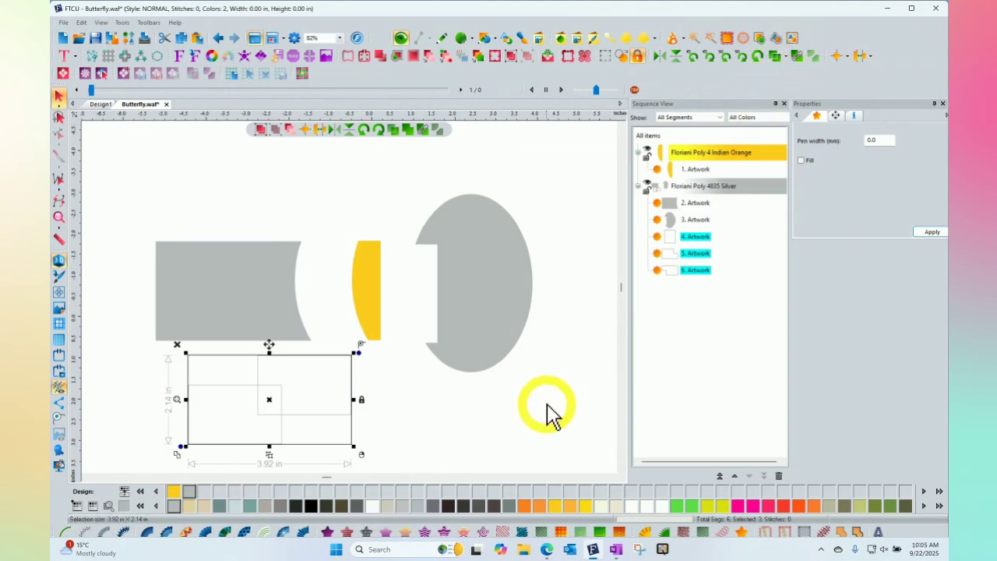
- Spread the divided pieces apart, upper-right piece up-right and lower-left piece down-left
click(367, 395)
click(354, 378)
drag(356, 378, 382, 363)
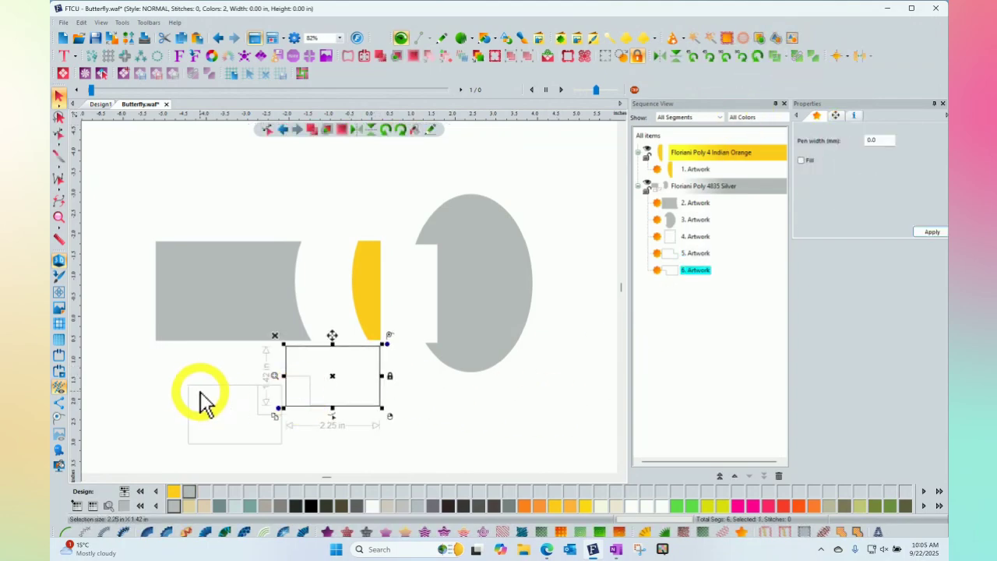
mouse_move(208, 397)
mouse_down()
mouse_move(215, 384)
mouse_move(194, 404)
mouse_up()
click(441, 433)
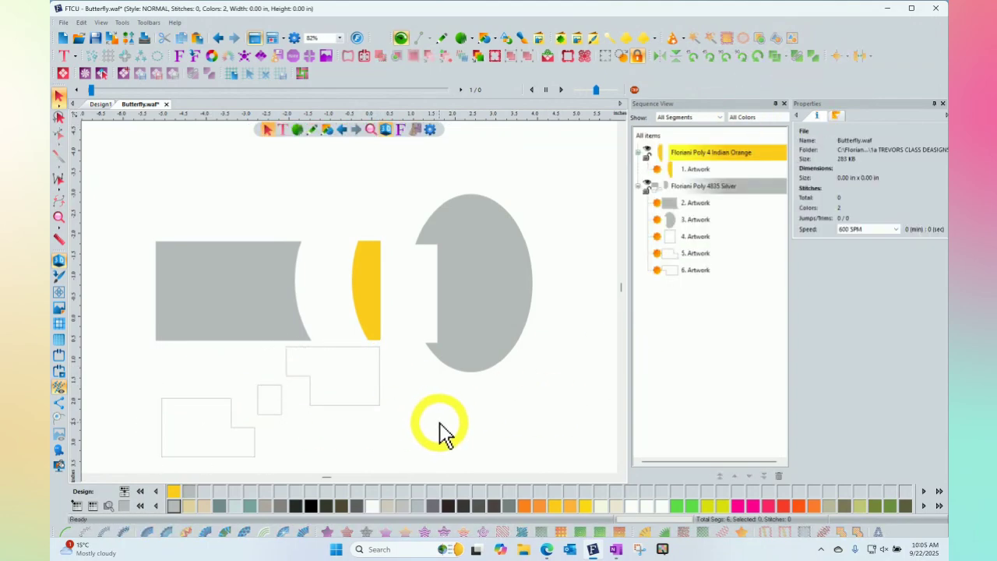